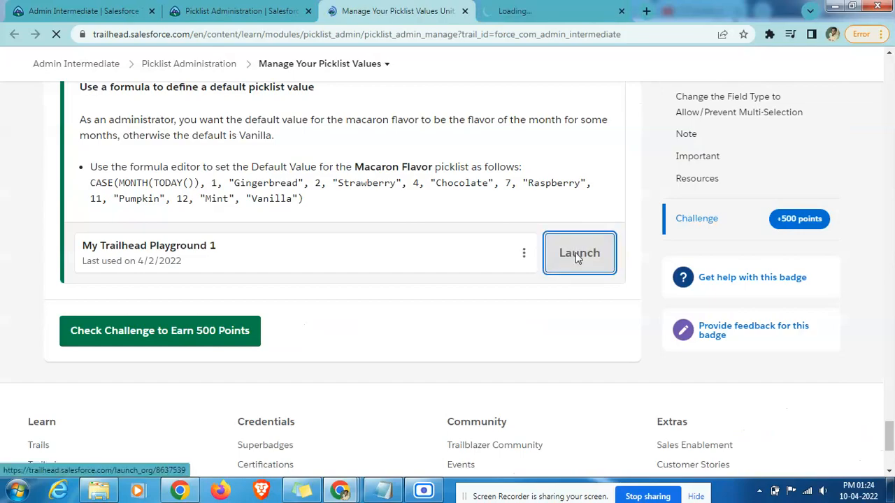
Step: Review the Manage Your Picklist Values unit's sections on setting, managing and editing picklist values
left_click_drag(499, 8, 405, 6)
left_click(552, 8)
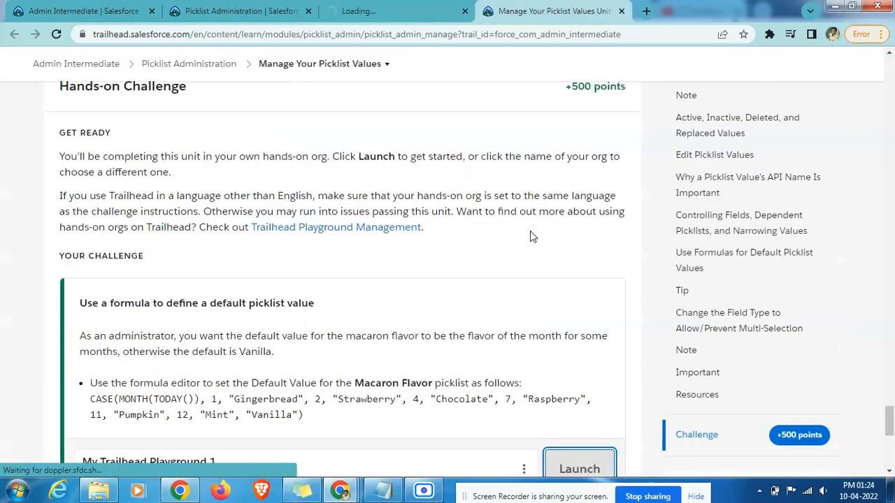
scroll(531, 238, "up", 12)
scroll(535, 238, "up", 20)
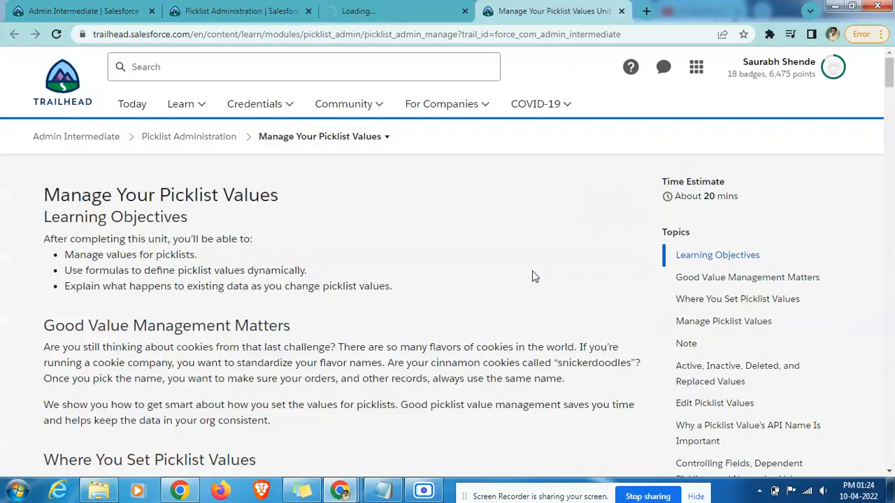
scroll(531, 275, "down", 7)
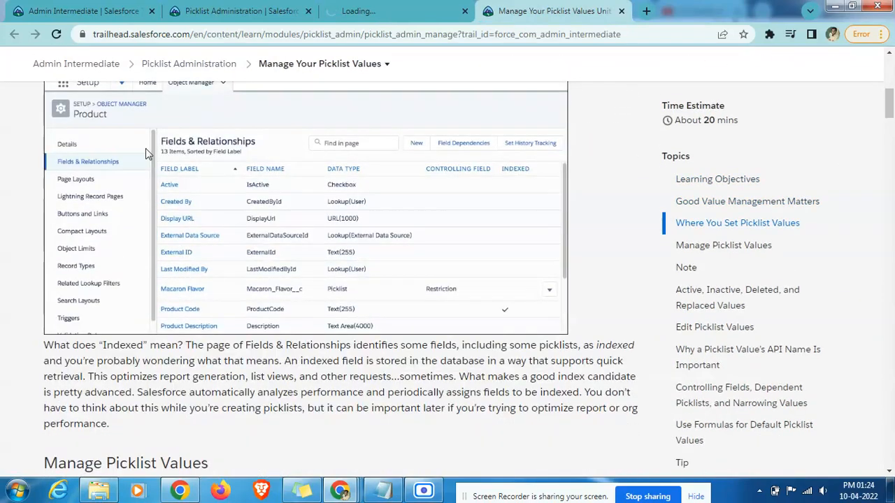
scroll(335, 214, "down", 5)
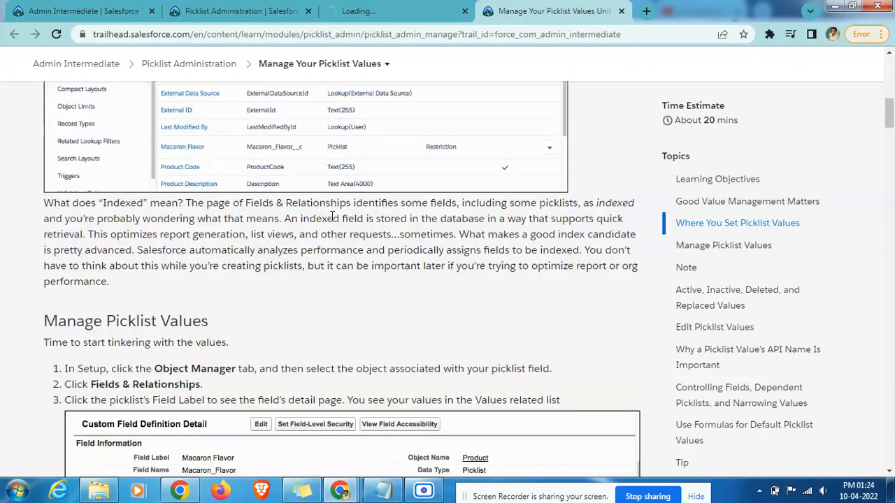
left_click_drag(153, 184, 250, 213)
scroll(266, 247, "down", 5)
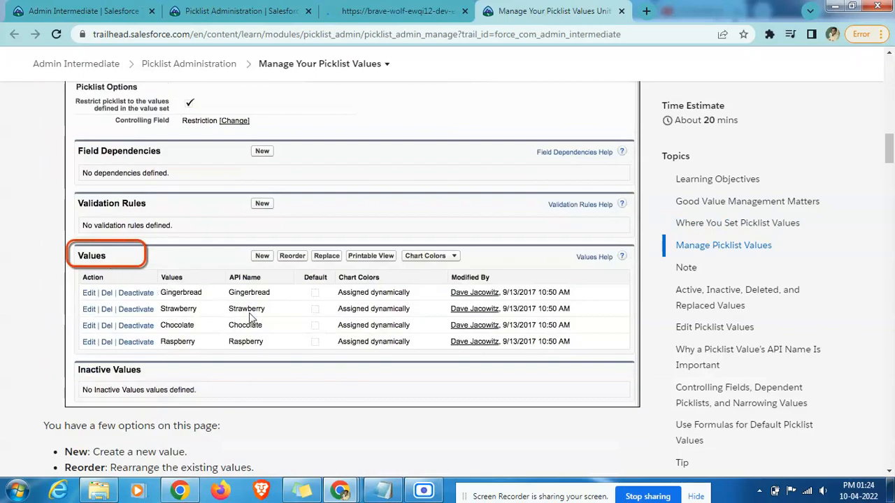
scroll(215, 309, "down", 3)
scroll(215, 308, "down", 11)
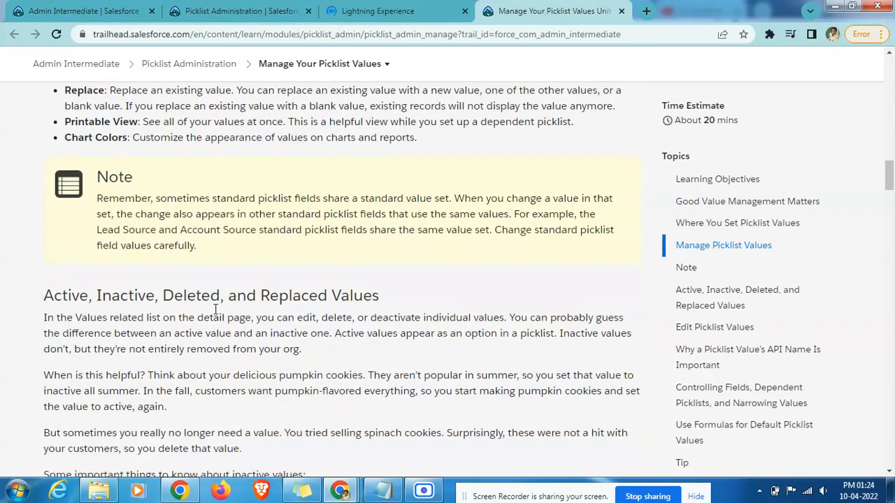
scroll(215, 315, "down", 10)
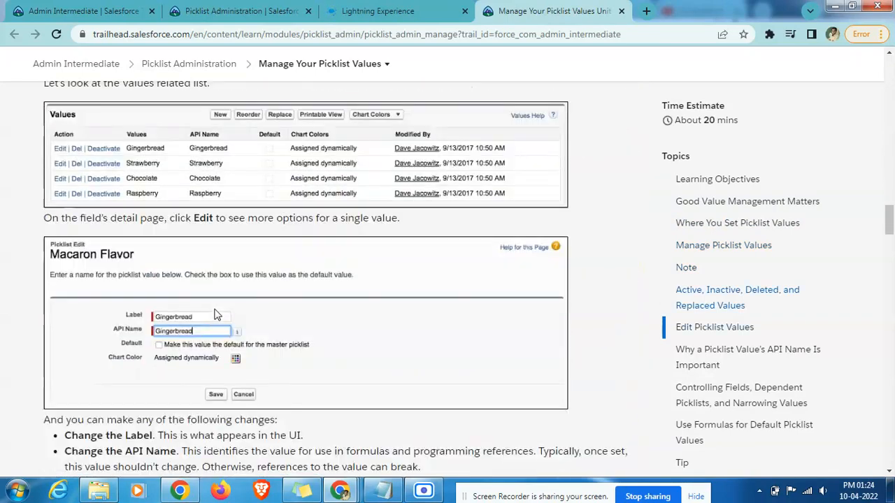
scroll(213, 313, "down", 10)
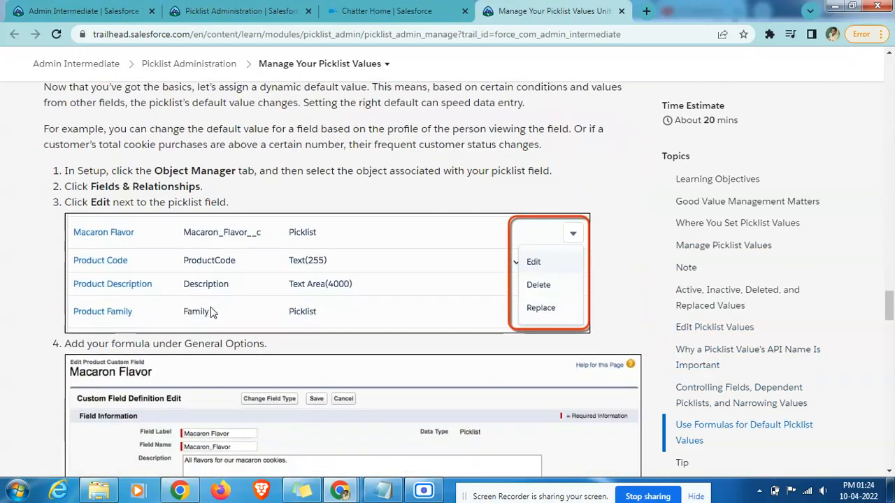
Step: Examine the unit's default-value formula instructions and the hands-on challenge requirements for the Macaron Flavor picklist
scroll(213, 314, "down", 7)
scroll(210, 307, "up", 2)
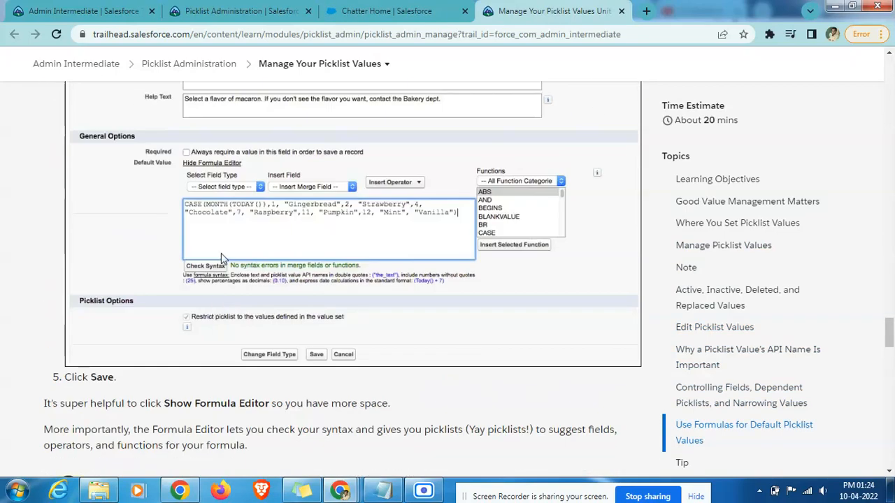
scroll(213, 239, "up", 2)
scroll(213, 239, "down", 2)
scroll(305, 235, "down", 10)
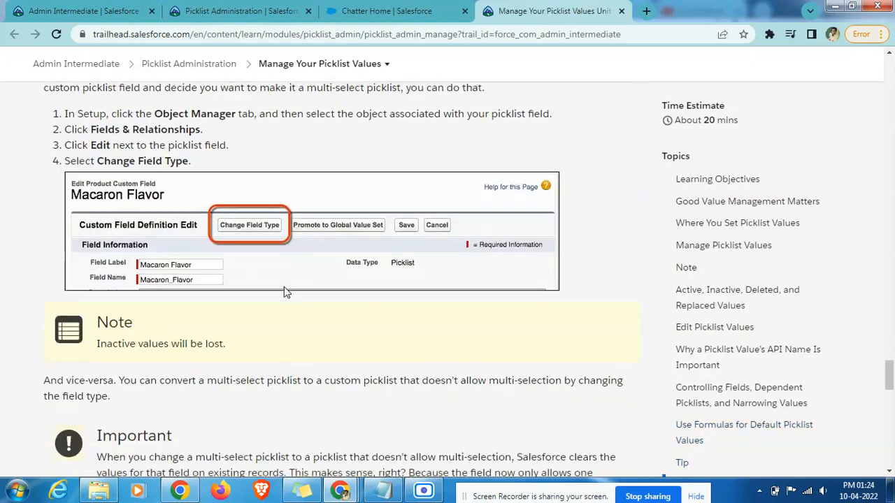
scroll(283, 292, "down", 12)
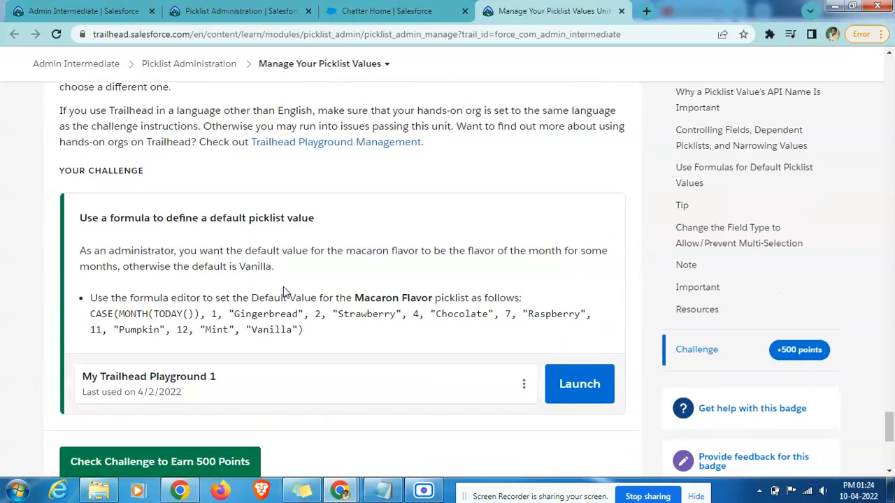
left_click_drag(79, 153, 342, 276)
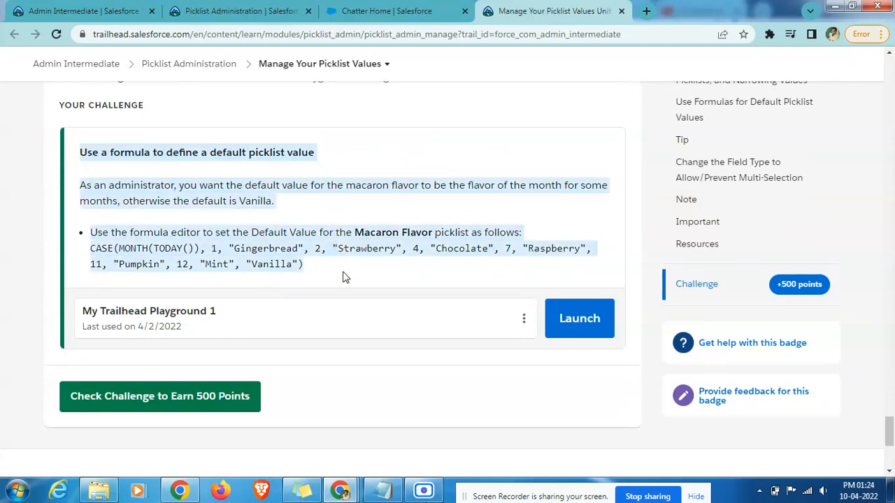
Step: Open Setup in the Trailhead Playground org and go to the Object Manager
left_click(395, 8)
left_click(821, 63)
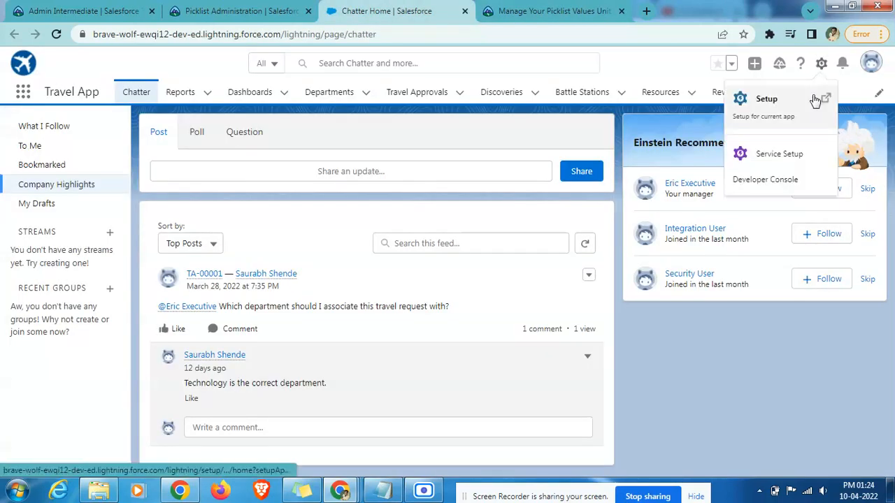
left_click(810, 103)
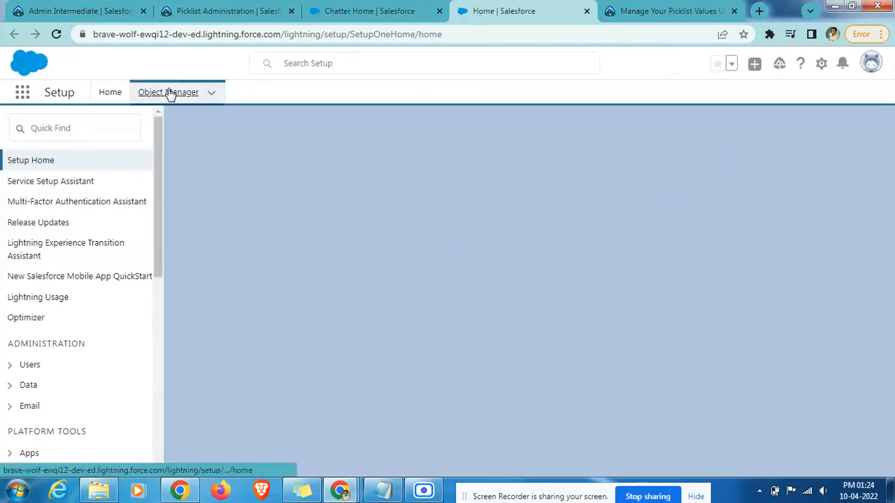
left_click(668, 8)
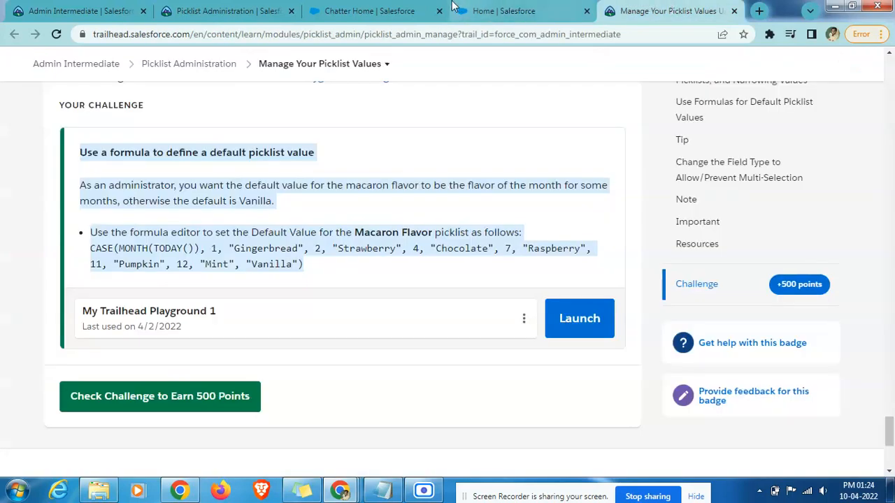
left_click(483, 10)
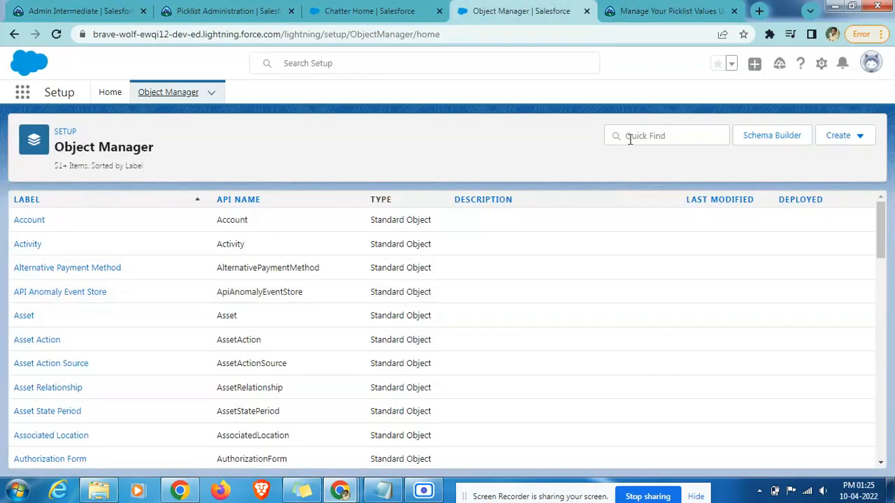
Step: Search the Object Manager for "product" and open the Product object's Fields & Relationships
left_click(630, 137)
type("a")
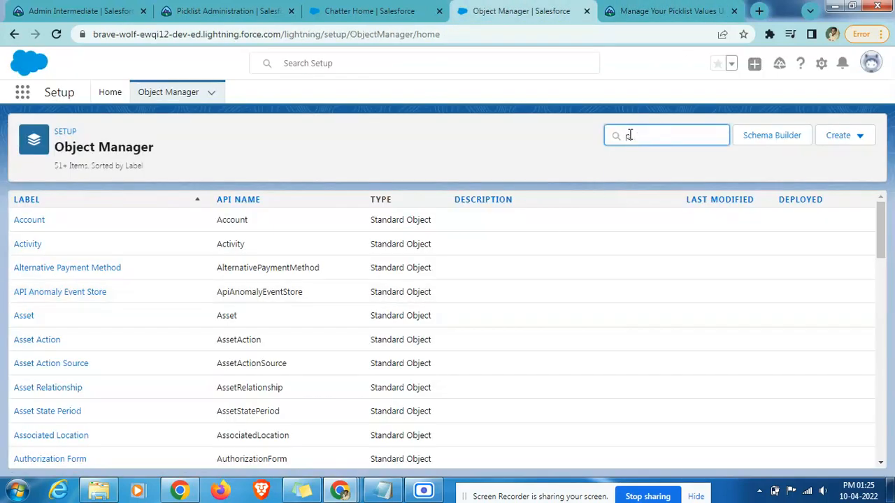
type("roduct")
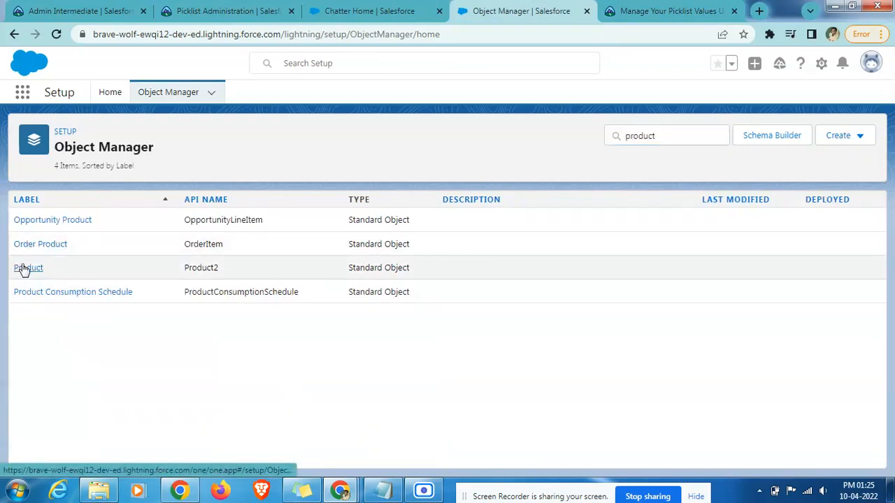
left_click(24, 267)
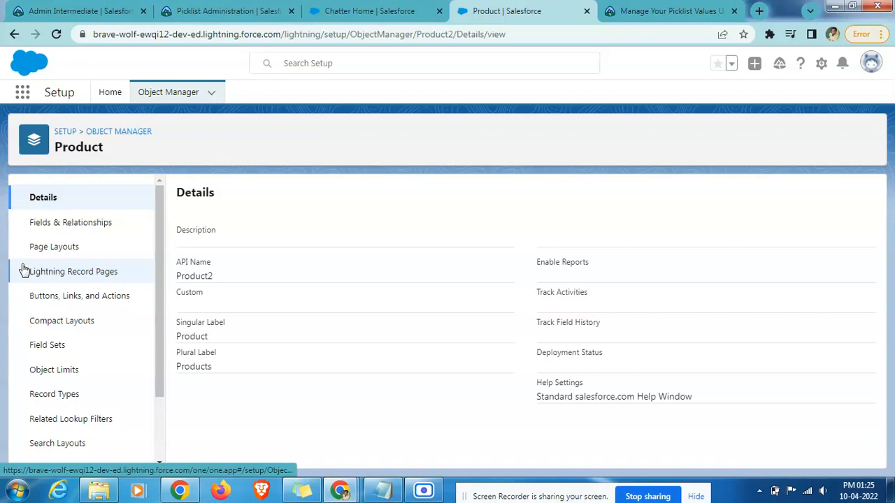
left_click(84, 236)
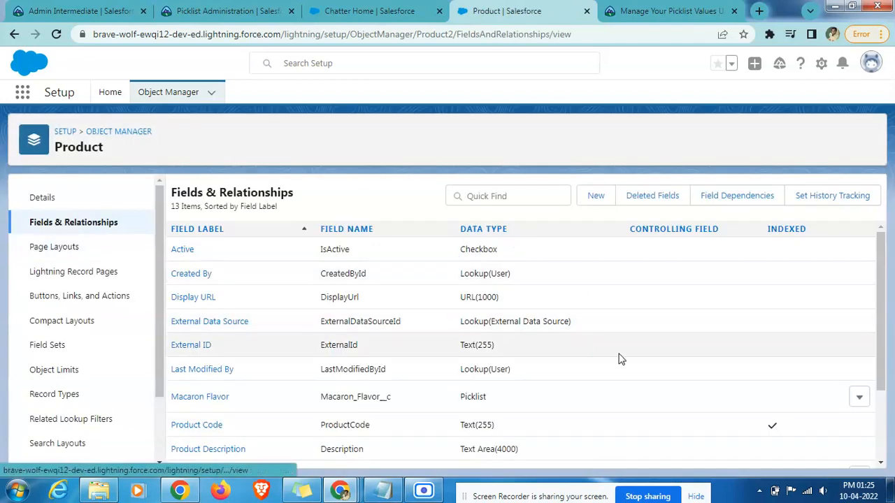
Step: Take the field name Macaron Flavor from the challenge, find that field on the Product object and open it for editing
left_click(664, 10)
left_click(324, 179)
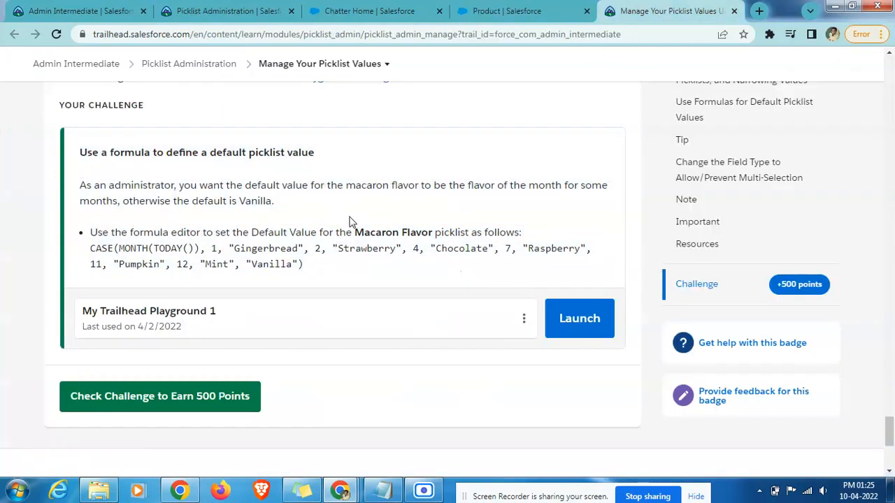
left_click_drag(357, 230, 428, 232)
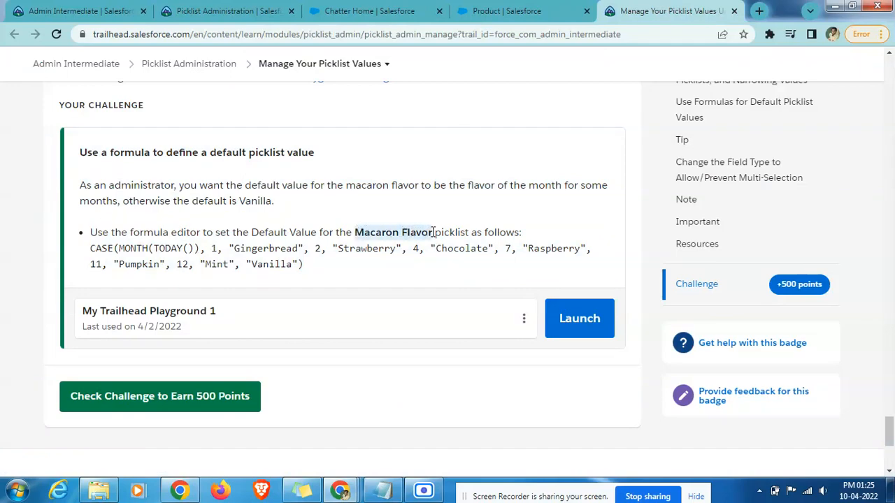
left_click(510, 10)
left_click(533, 195)
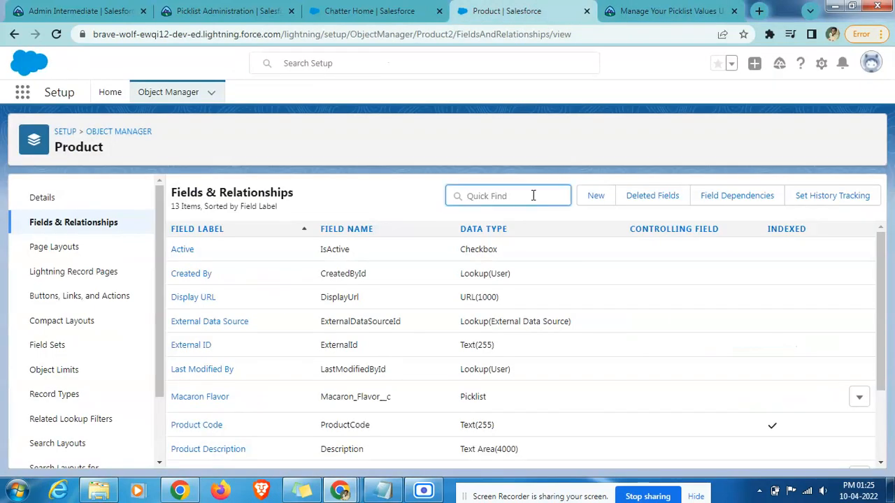
type("Macaron Flavor")
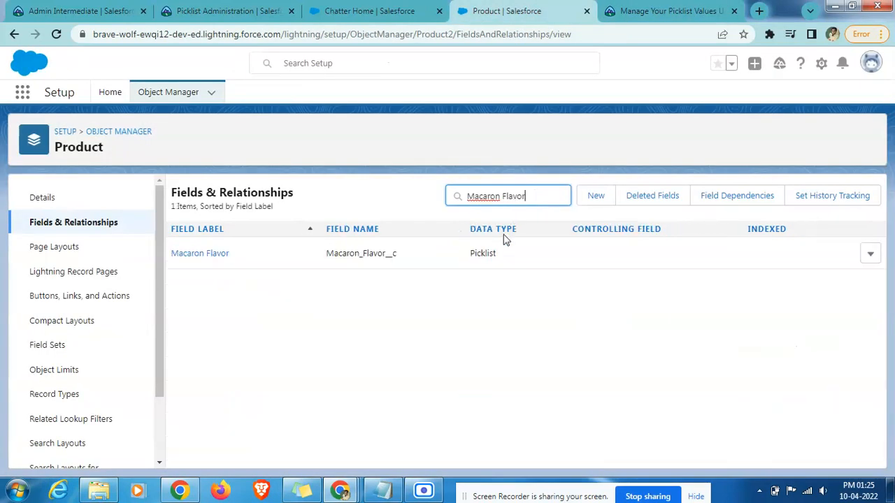
left_click(870, 254)
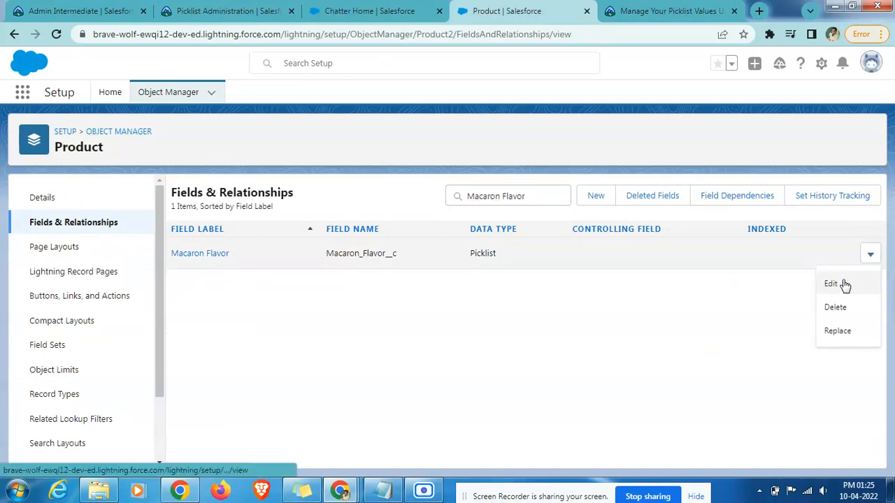
left_click(832, 283)
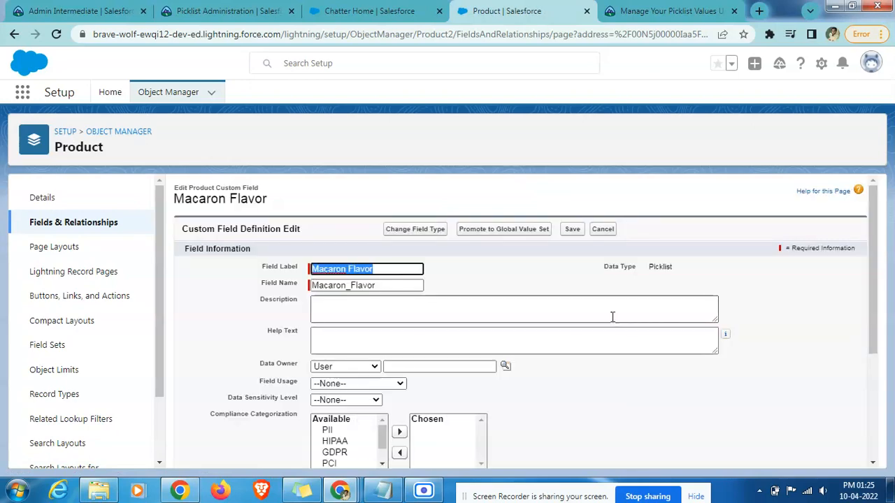
Step: Show the formula editor for the Macaron Flavor field's Default Value
scroll(611, 321, "down", 3)
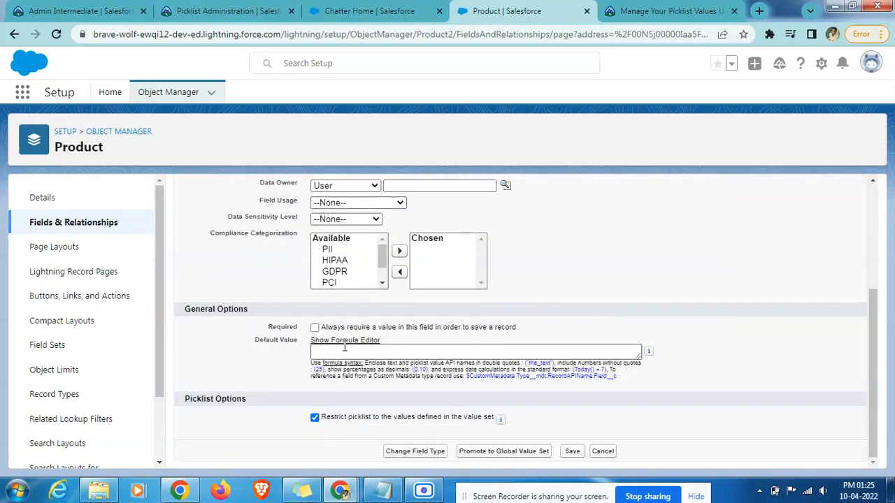
scroll(346, 341, "up", 3)
scroll(346, 341, "down", 4)
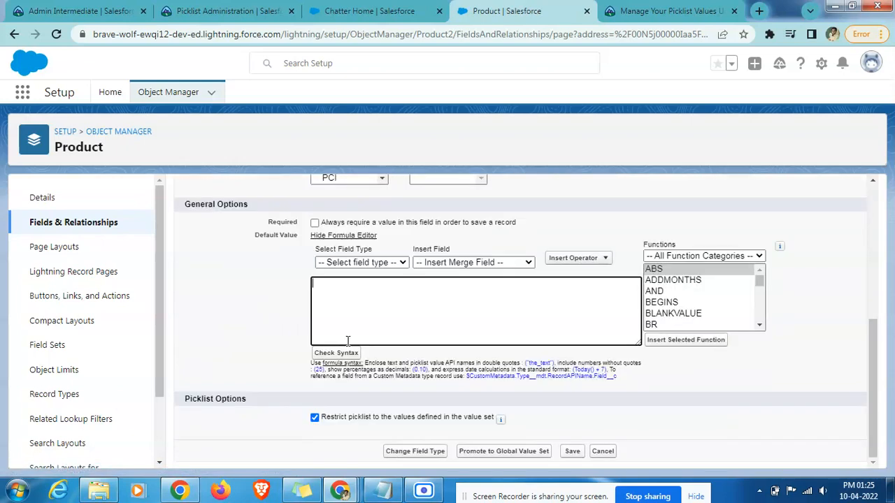
Step: Check the challenge formula and insert the CASE function into the Default Value formula
left_click(630, 8)
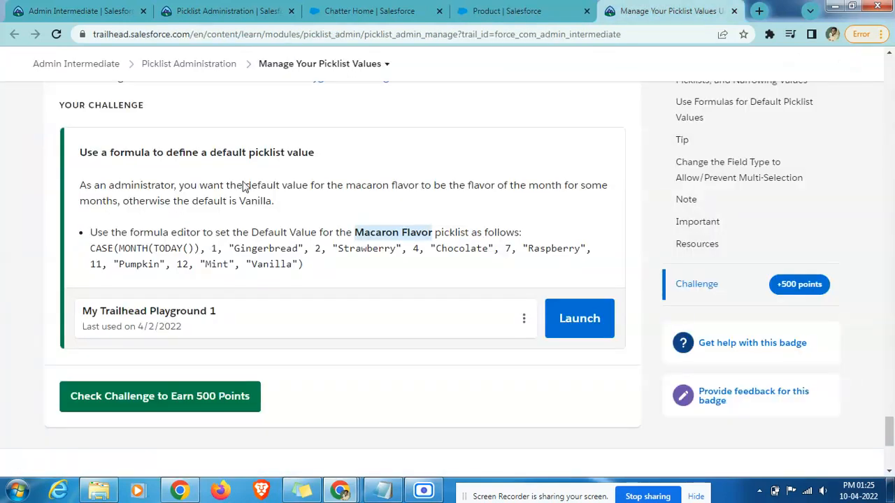
left_click(508, 10)
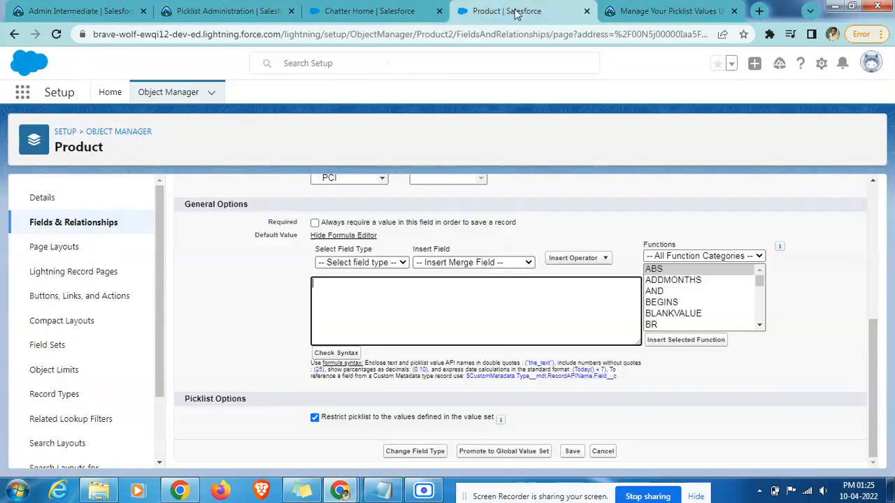
left_click(663, 303)
key("Down")
key("Down")
key("Down")
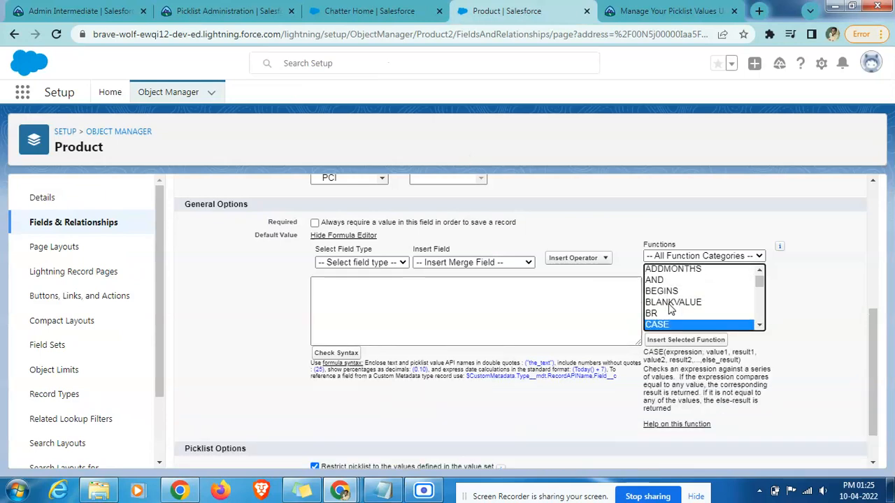
left_click(672, 340)
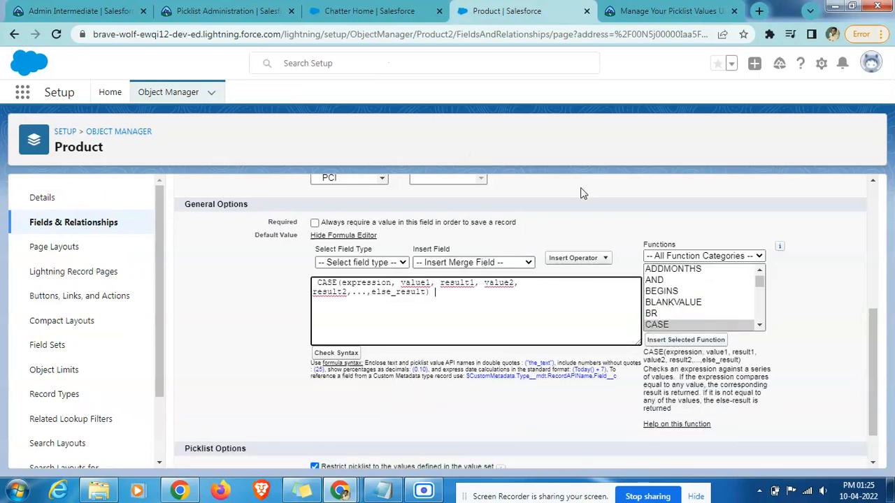
Step: Check the challenge formula and replace the expression placeholder in the CASE formula with the MONTH function
left_click(651, 8)
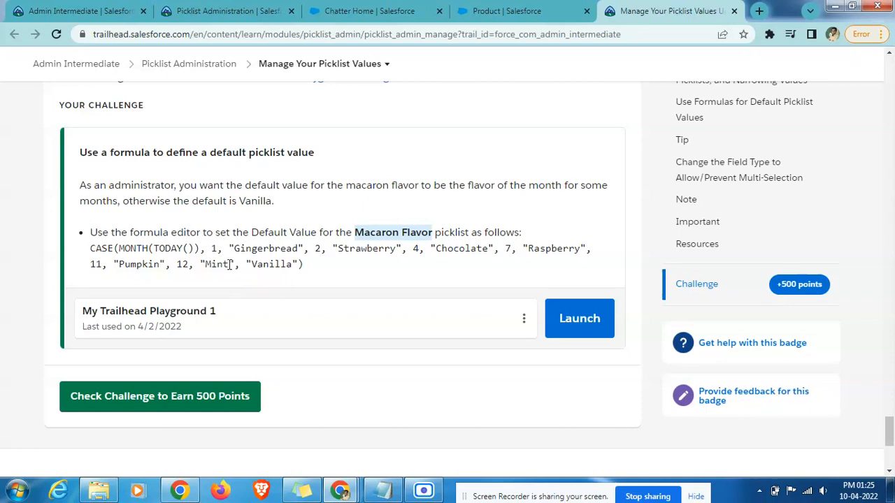
left_click(508, 10)
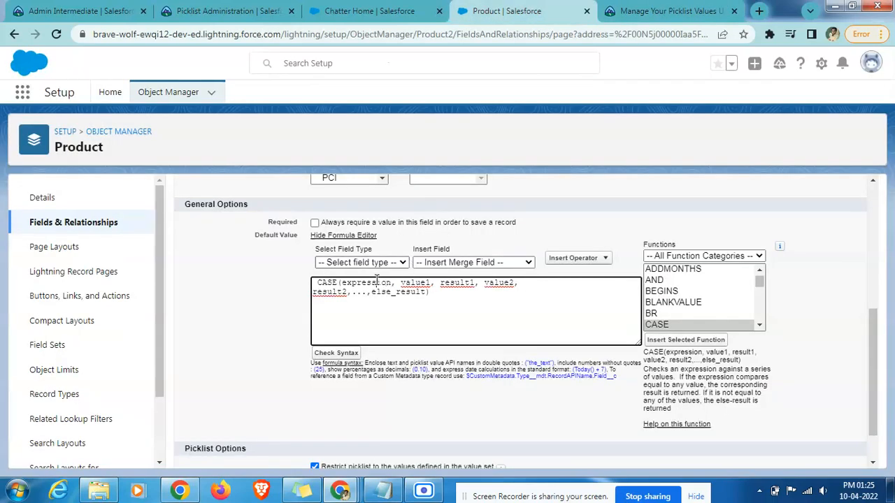
left_click(687, 302)
type("mon")
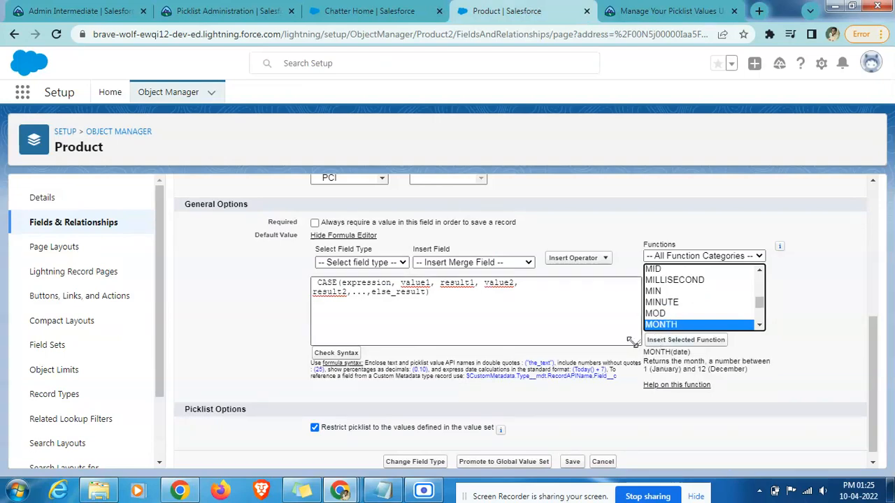
double_click(365, 283)
left_click(673, 340)
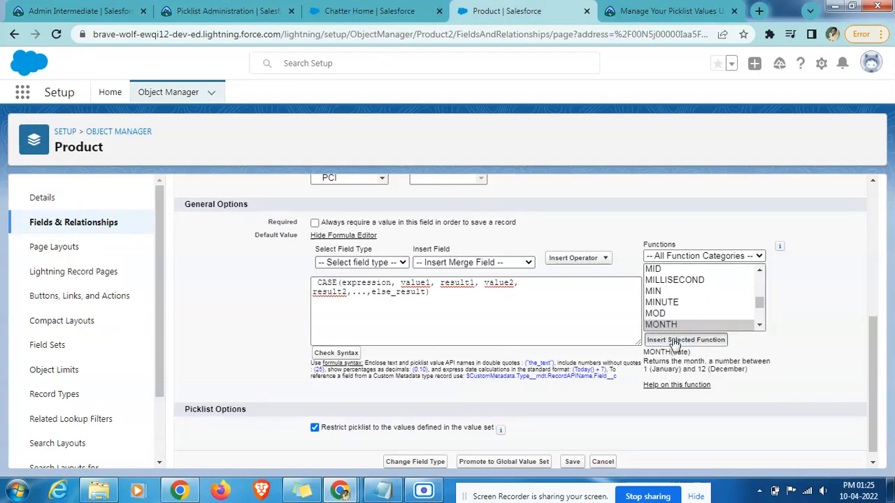
Step: Replace the date argument of MONTH with the TODAY function and remove the extra space before it
double_click(386, 283)
left_click(679, 281)
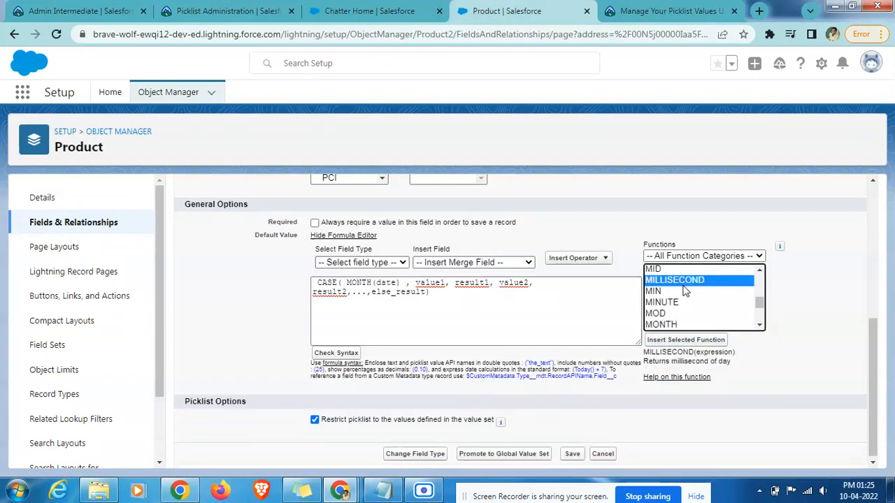
type("to")
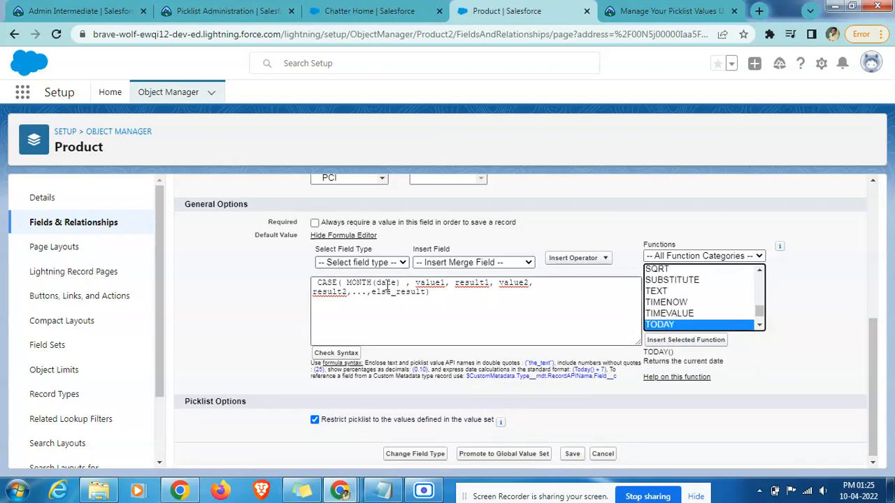
left_click(387, 283)
double_click(387, 283)
left_click(695, 342)
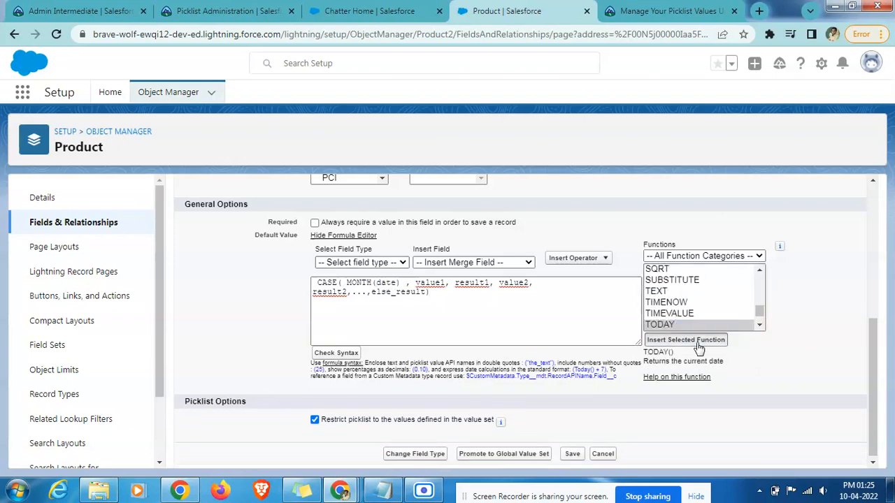
key("BackSpace")
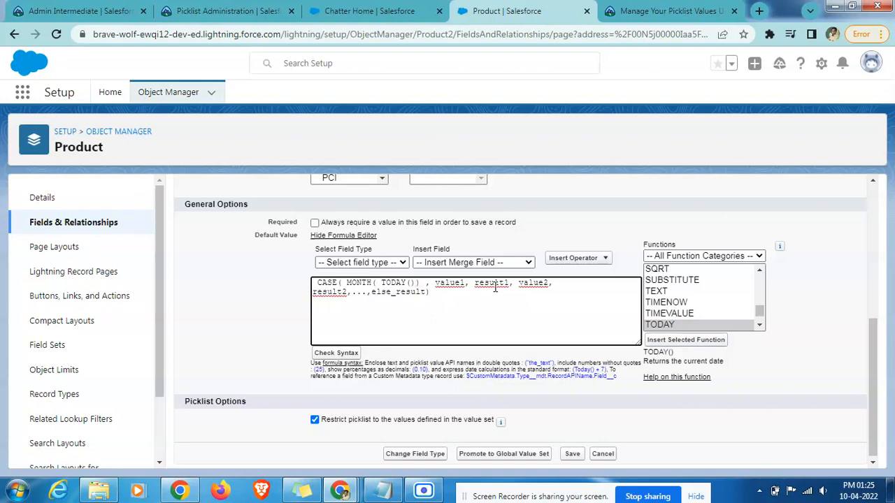
key("BackSpace")
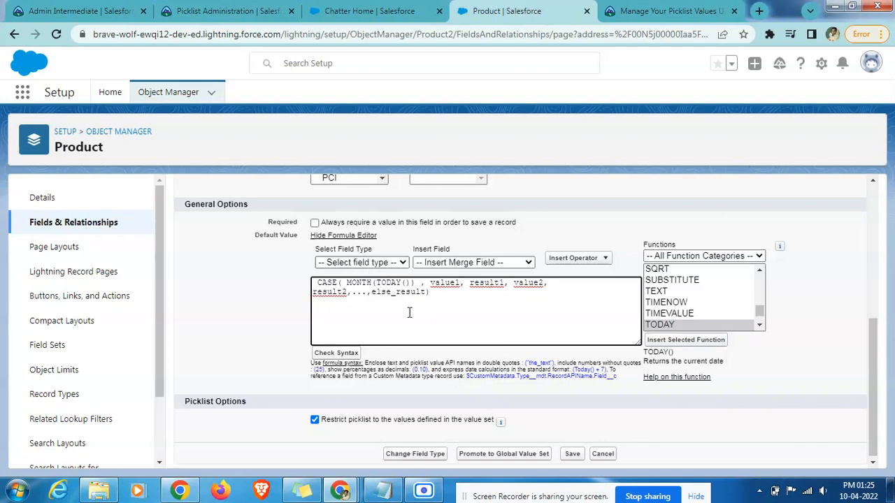
Step: Check the challenge formula and enter 1 as the first case value, ahead of the value1 placeholder
left_click(636, 9)
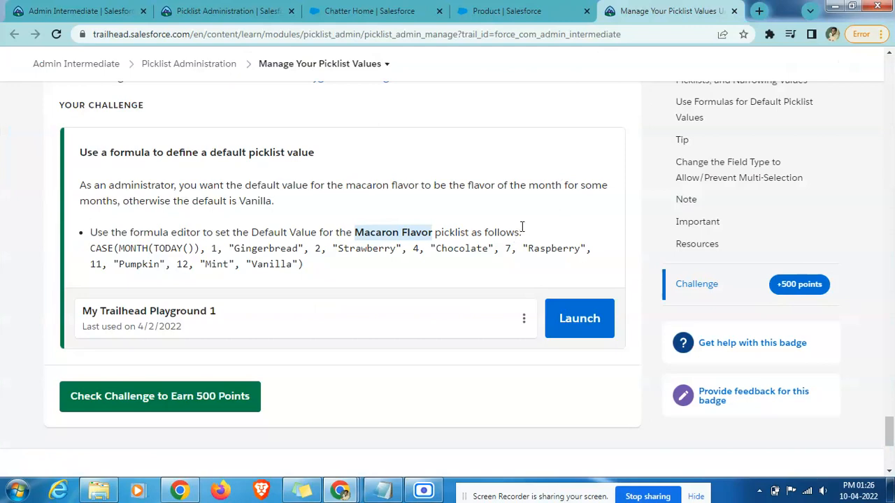
left_click(507, 11)
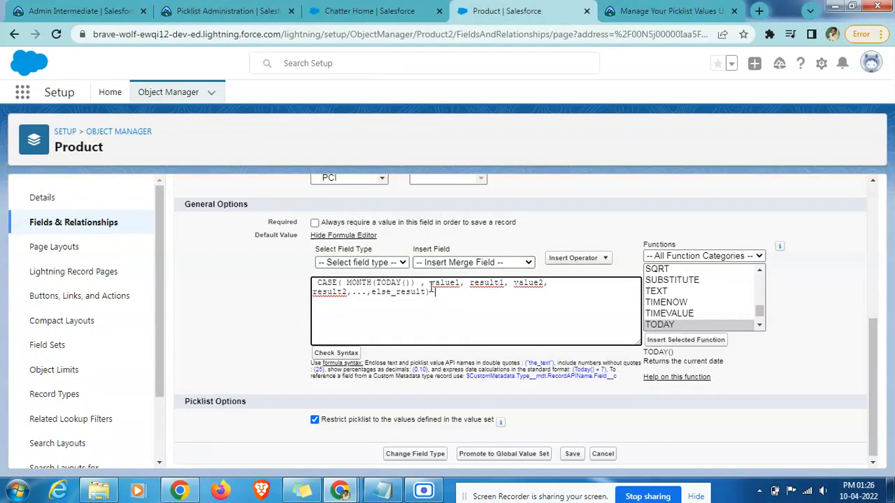
key("BackSpace")
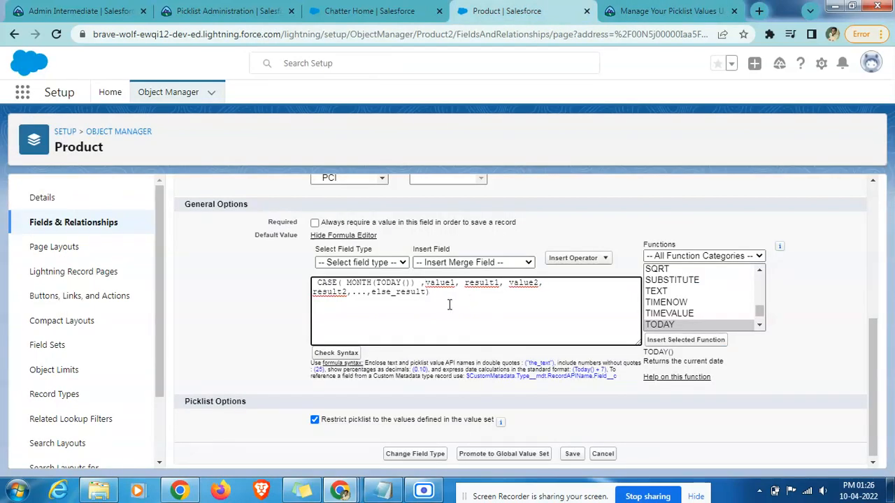
type("1,")
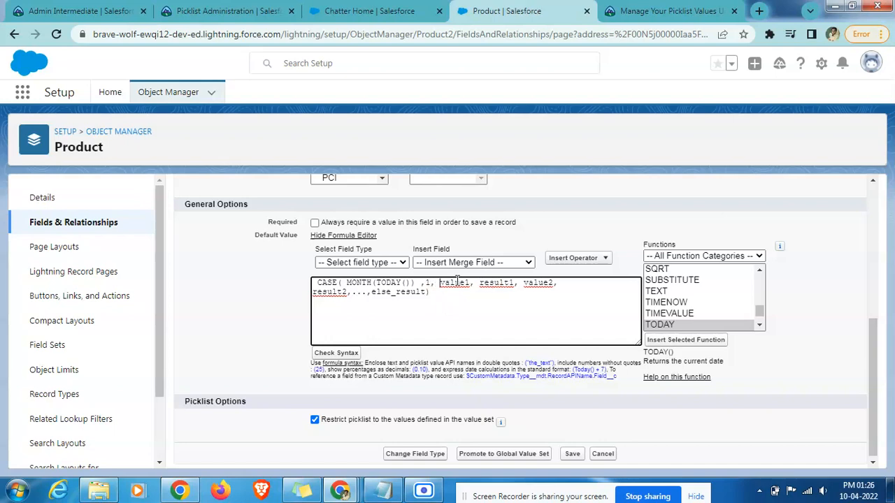
Step: Look through the formula editor's merge field, field type and operator options for something to replace the value1 placeholder
double_click(458, 281)
left_click(470, 262)
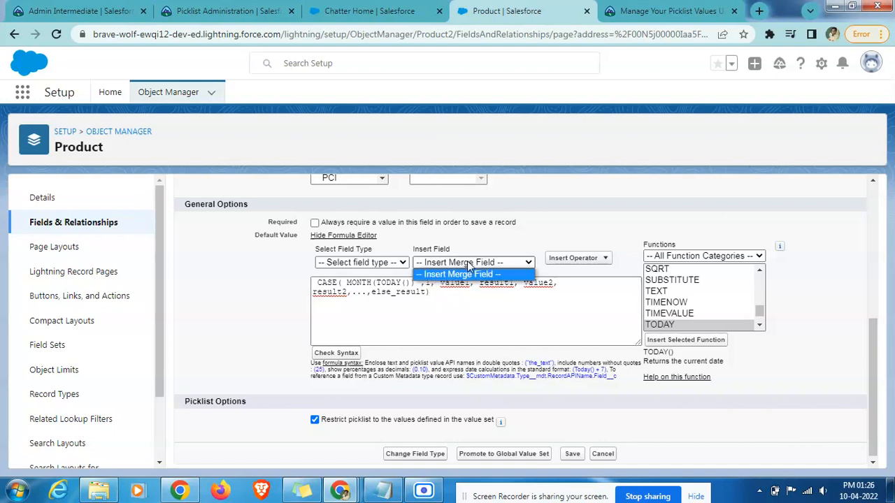
left_click(350, 263)
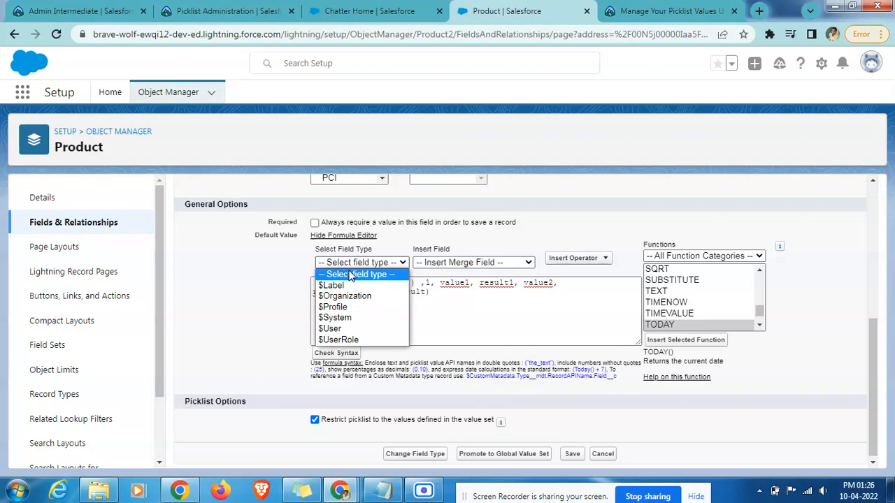
left_click(490, 324)
left_click(599, 260)
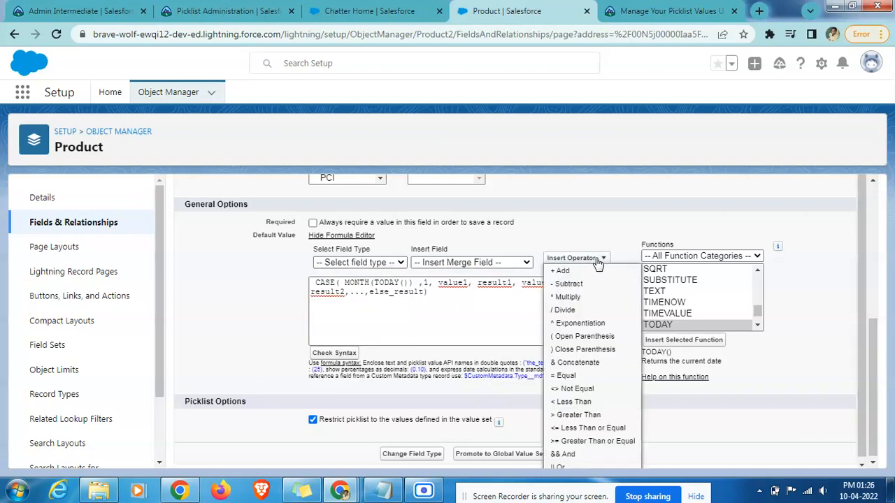
left_click(480, 287)
double_click(466, 281)
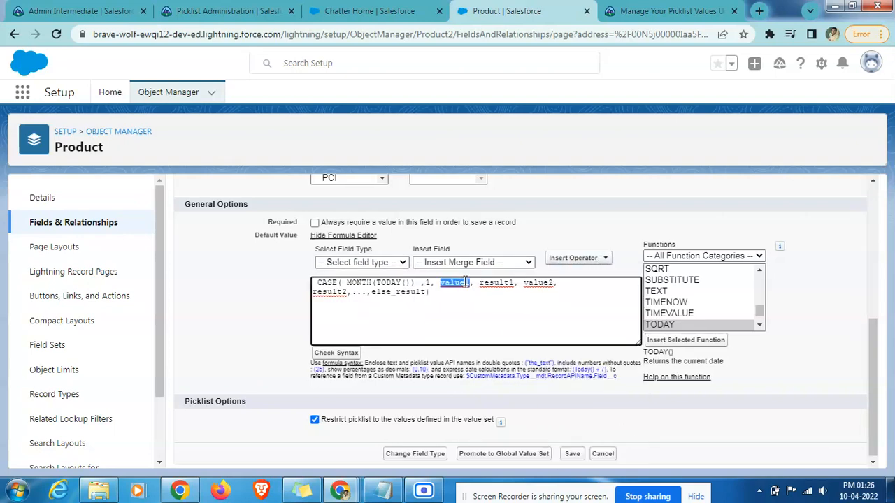
scroll(465, 282, "up", 5)
scroll(465, 282, "down", 5)
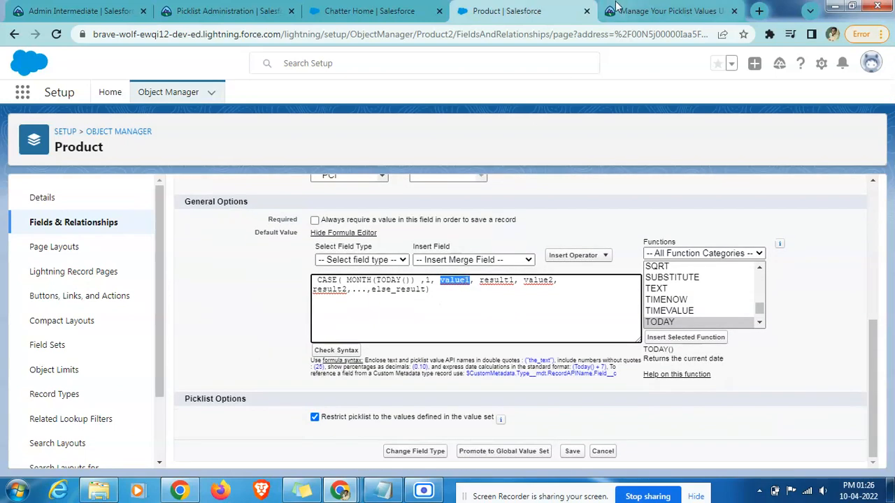
Step: Open the Product object's Fields & Relationships in a separate browser tab and place that tab before the formula editor's tab
right_click(77, 231)
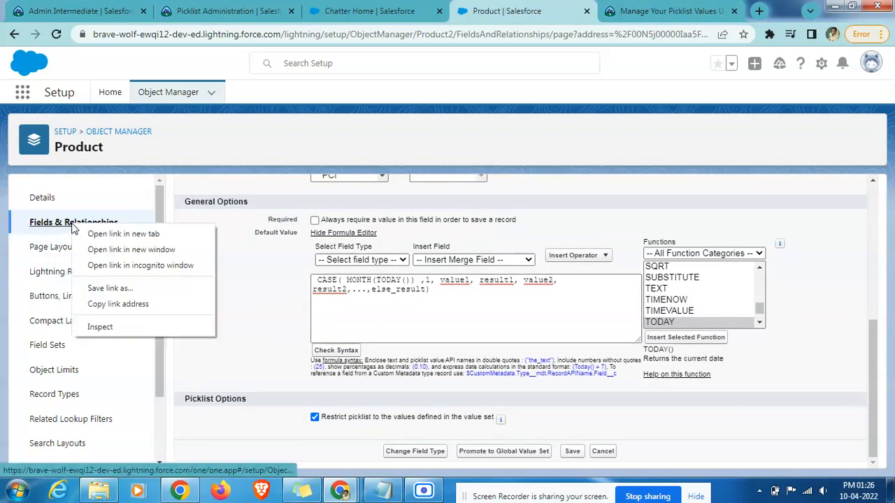
left_click(112, 234)
left_click(559, 9)
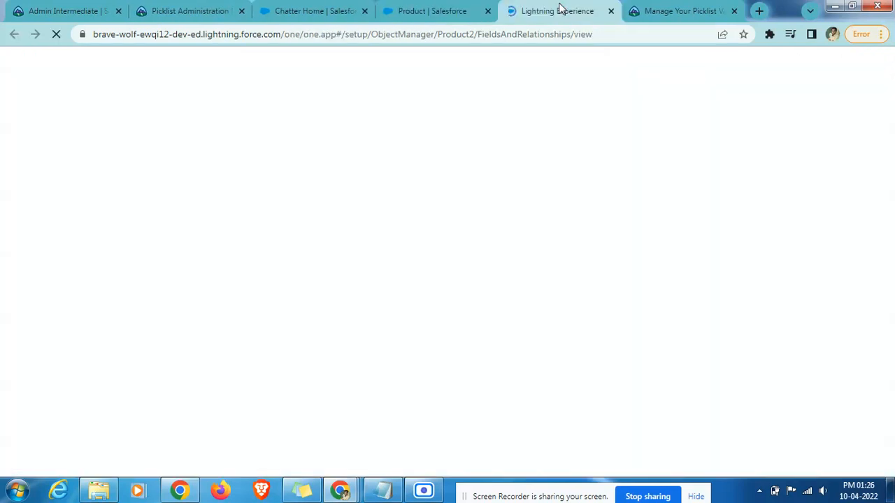
left_click_drag(559, 10, 426, 16)
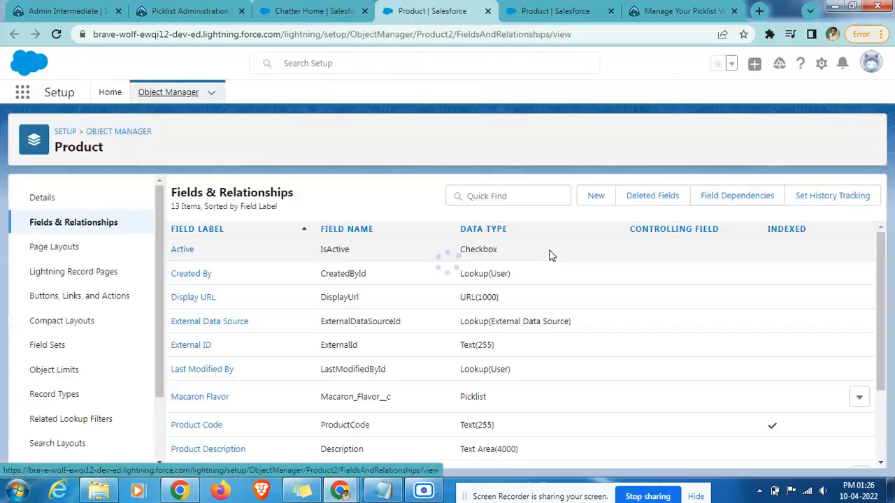
Step: Search the Product fields for "Macaron Flavor" and open that field's detail page at its list of picklist values
left_click(508, 194)
type("Macaron Flavor")
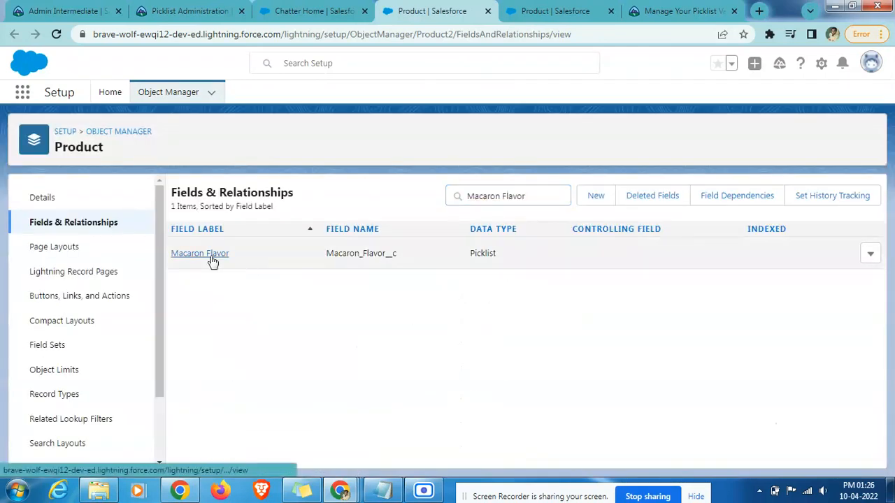
left_click(200, 254)
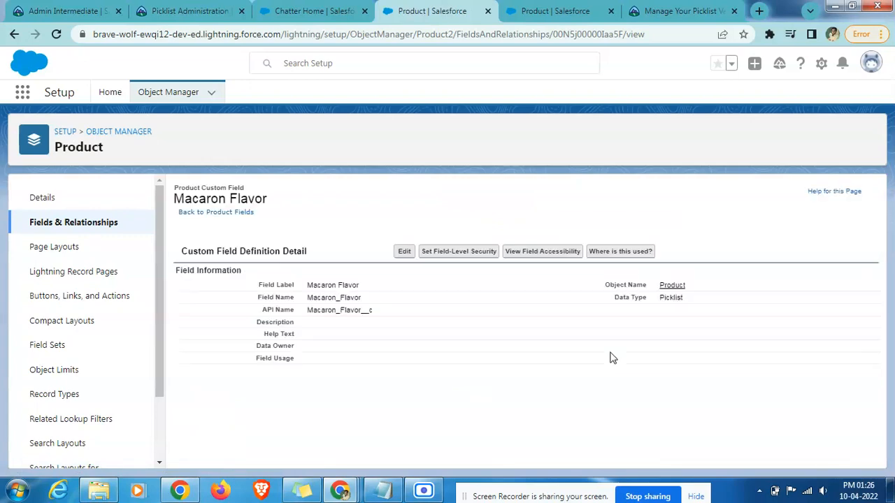
scroll(609, 355, "down", 10)
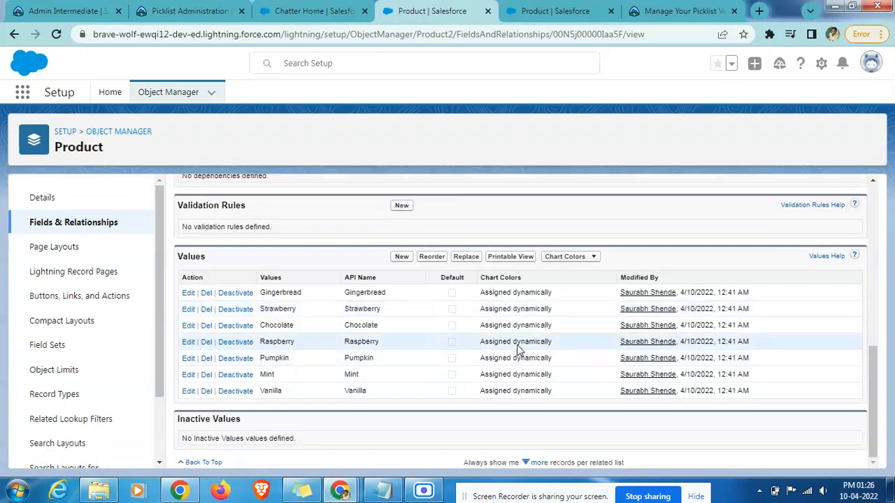
Step: Copy the API name Gingerbread and put it in double quotes in place of the value1 placeholder in the formula
double_click(364, 293)
key("ctrl+c")
left_click(550, 8)
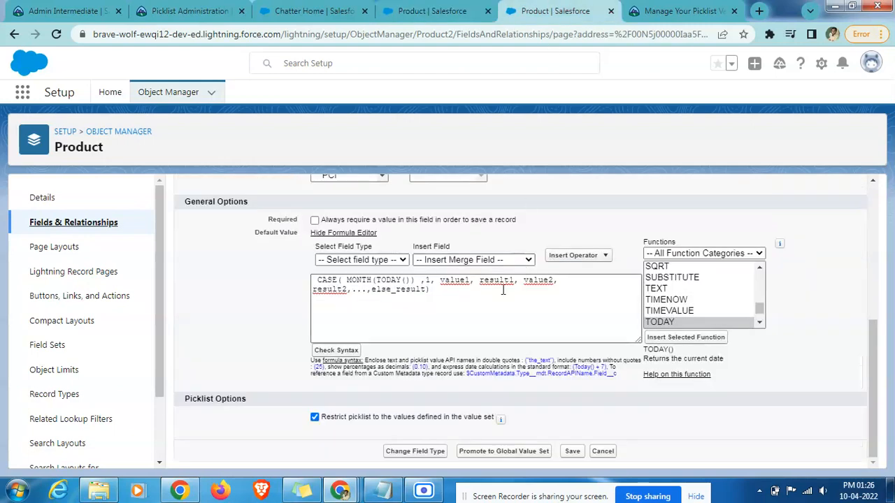
double_click(458, 281)
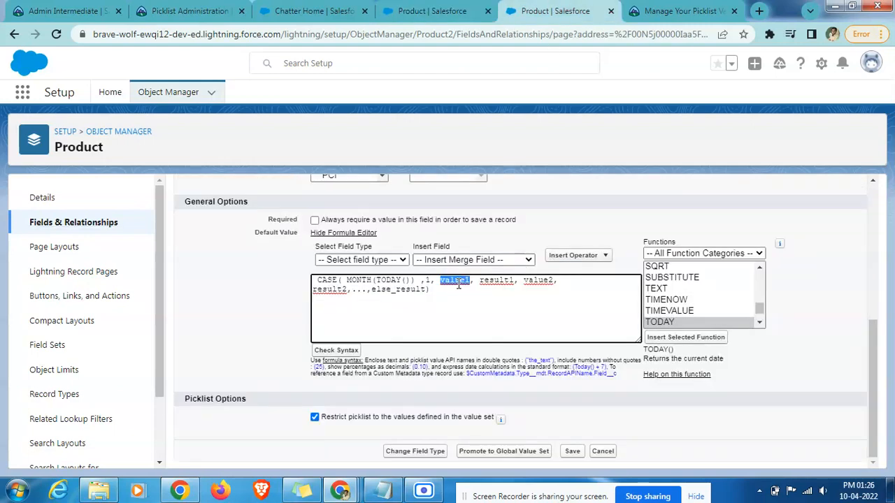
type("\"\"")
key("ctrl+v")
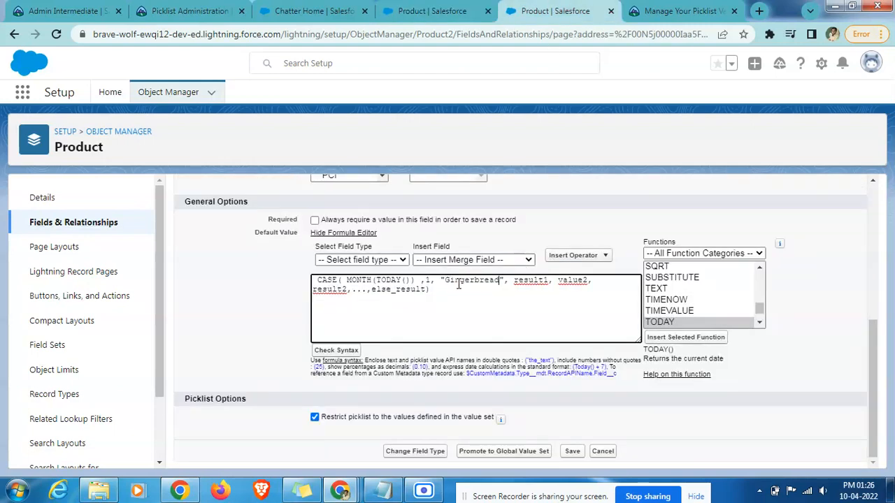
Step: Check the challenge for the next month number and add 2 after "Gingerbread" in the formula
left_click(671, 10)
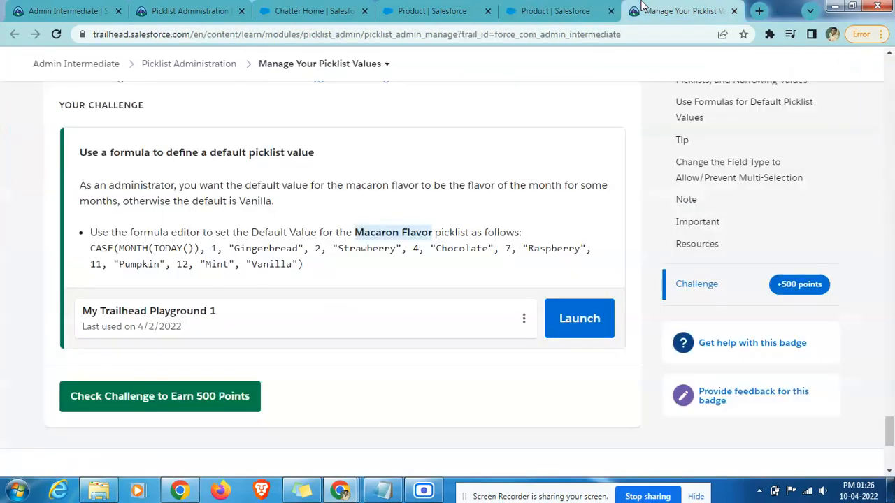
left_click(327, 246)
left_click(545, 10)
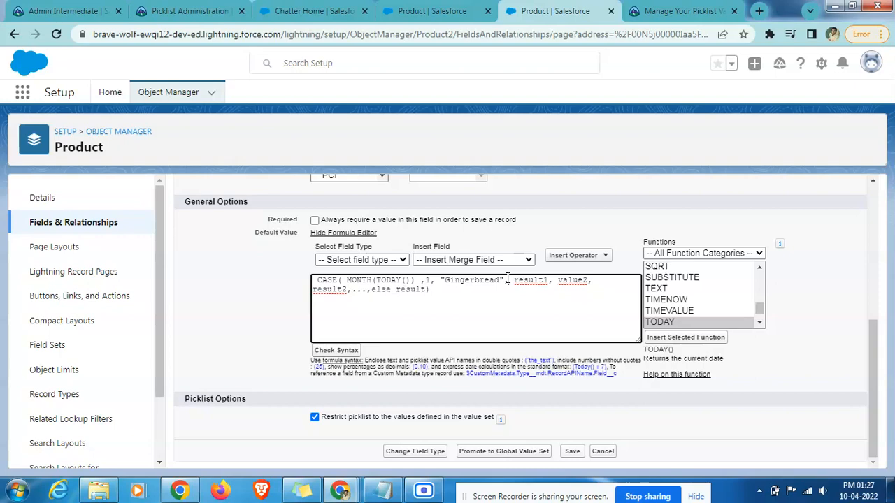
type("2,")
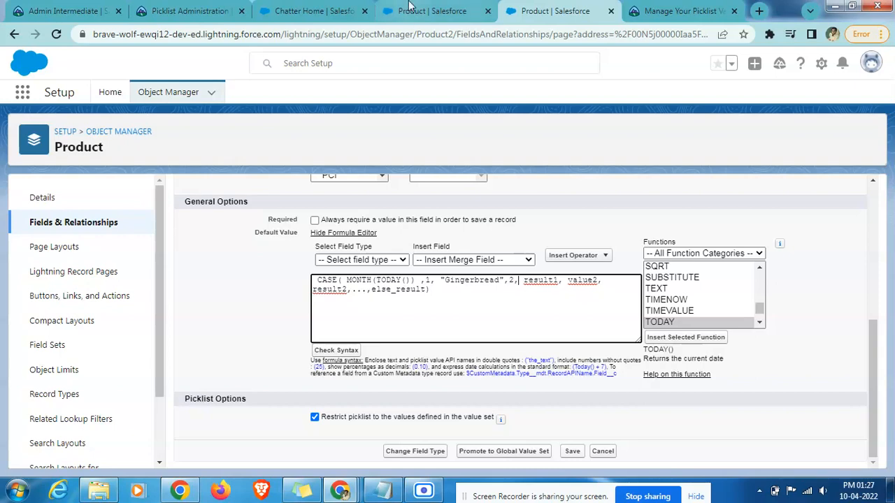
Step: Copy the API name Strawberry and put it in double quotes in place of the result1 placeholder in the formula
left_click(431, 11)
double_click(362, 308)
key("ctrl+c")
left_click(539, 9)
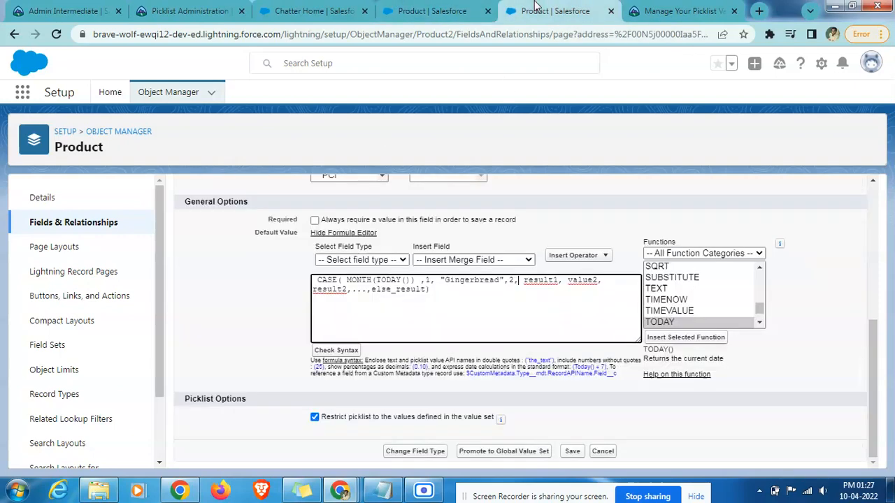
double_click(542, 279)
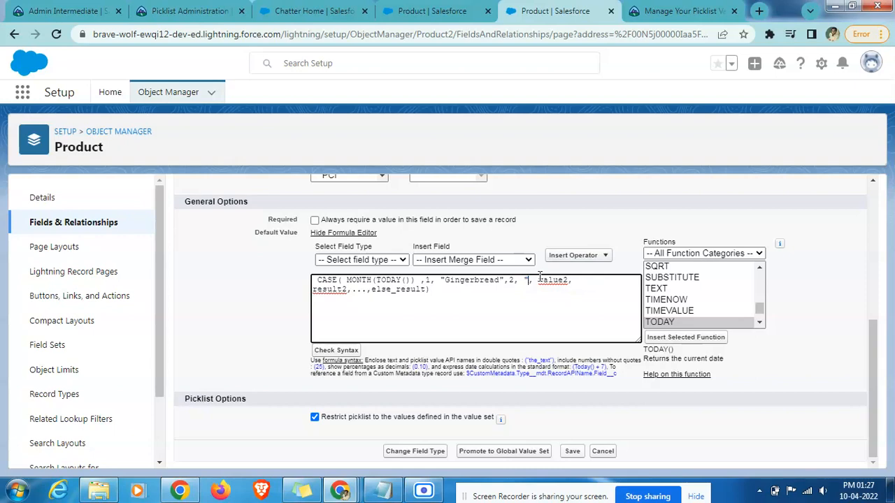
type("\"\",")
key("ctrl+v")
Step: Copy the API name Chocolate, add 4 after "Strawberry" in the formula, and replace the value2 placeholder with "Chocolate" in double quotes
left_click(648, 13)
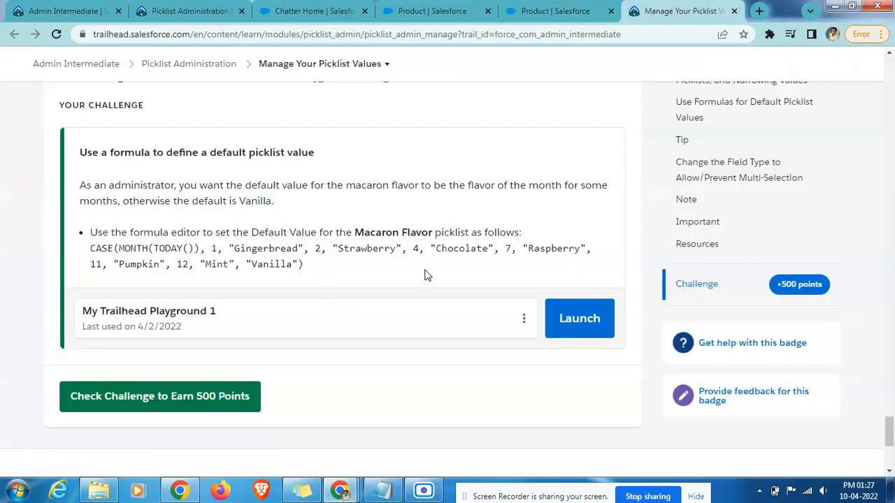
left_click(427, 8)
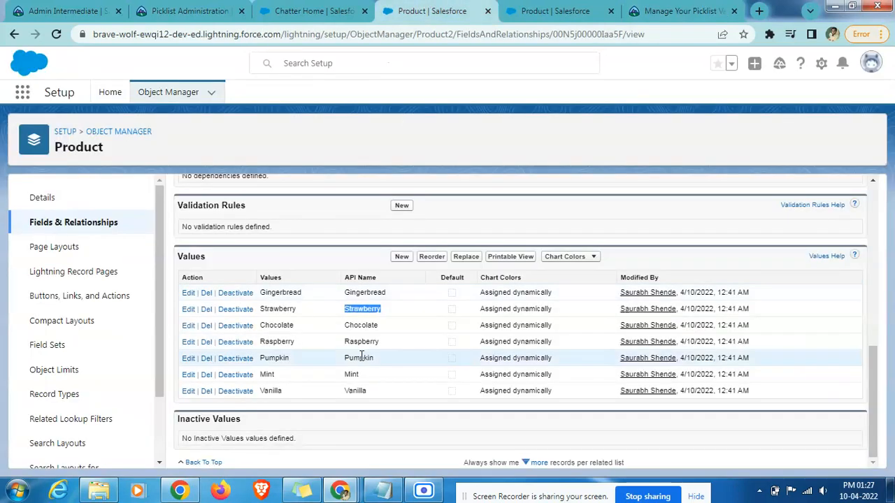
left_click(362, 326)
double_click(362, 327)
left_click(670, 8)
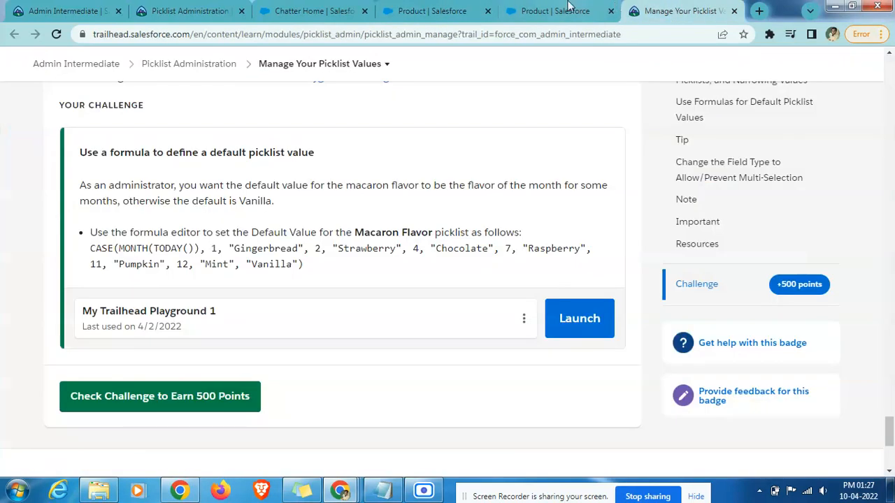
left_click(531, 7)
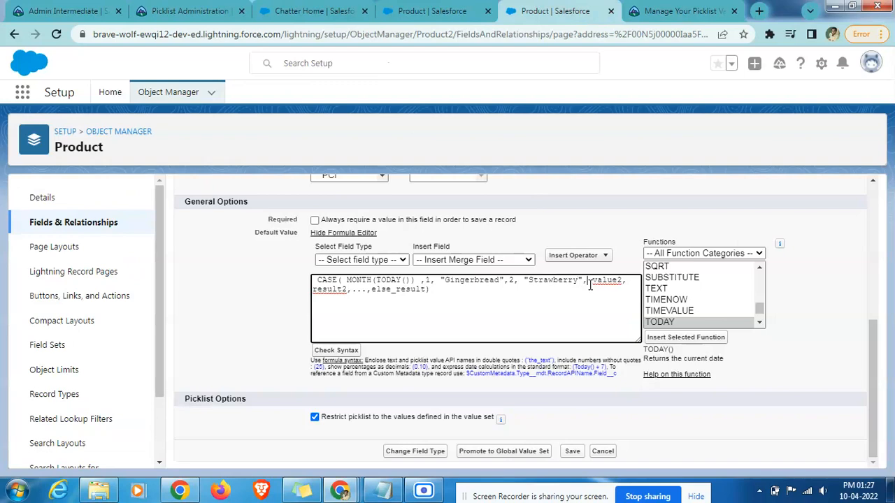
type("4,")
double_click(614, 282)
type("\"Chocolate")
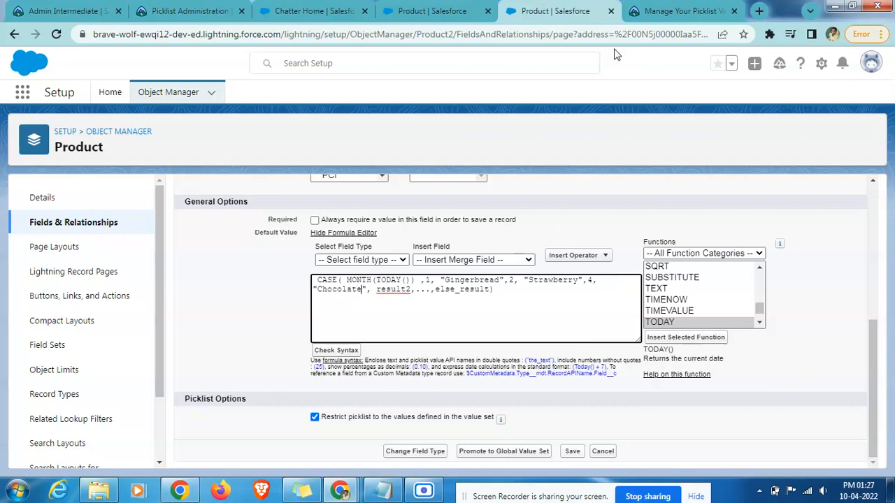
Step: Copy the API name Raspberry, add 7 after "Chocolate" in the formula, and replace the result2 placeholder with "Raspberry" in double quotes
left_click(671, 10)
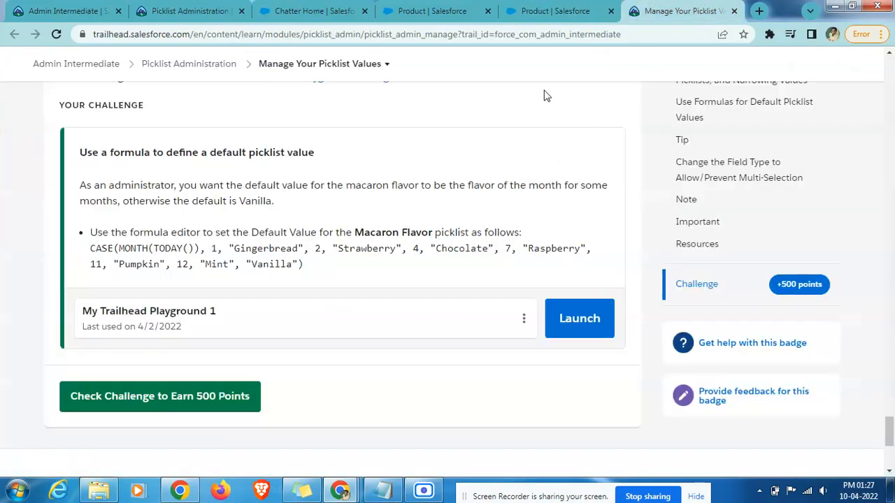
left_click(419, 11)
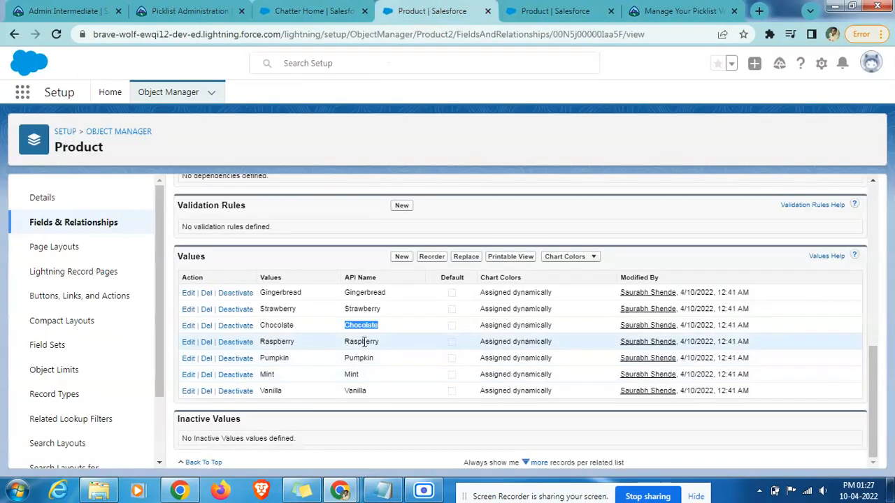
double_click(361, 341)
left_click(590, 7)
left_click(647, 8)
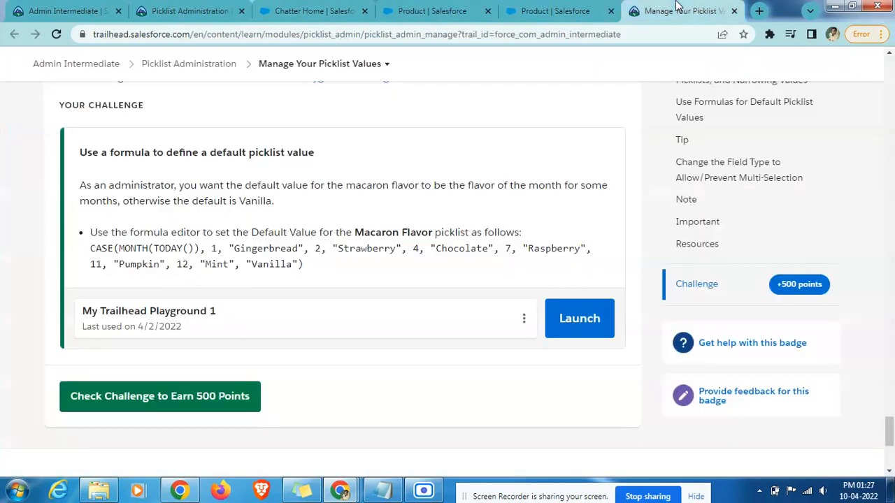
left_click(594, 10)
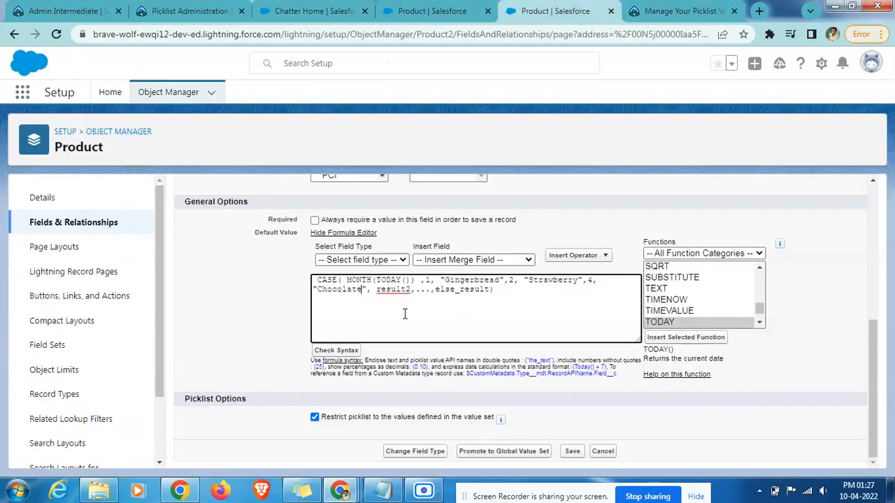
left_click(373, 290)
type("7,")
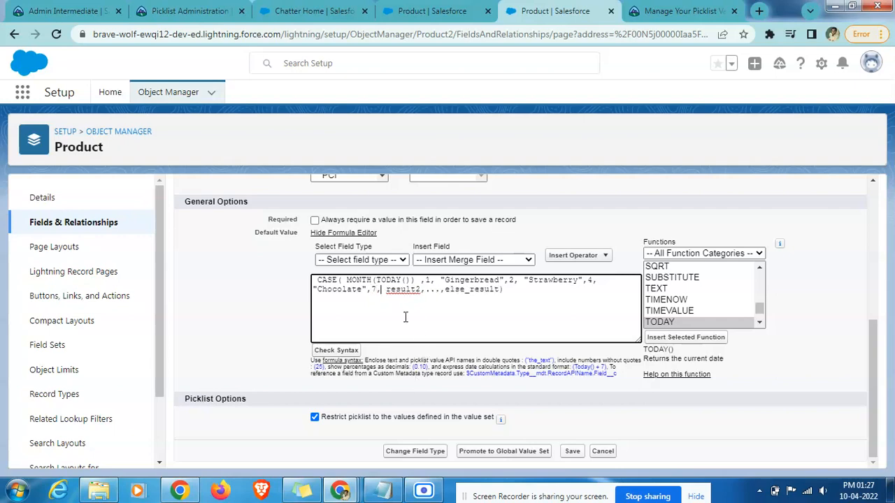
double_click(395, 290)
type("\"V")
type("aspberry\"")
Step: Copy the API name Pumpkin and add the month 11 with "Pumpkin" in double quotes after "Raspberry" in the formula
left_click(432, 11)
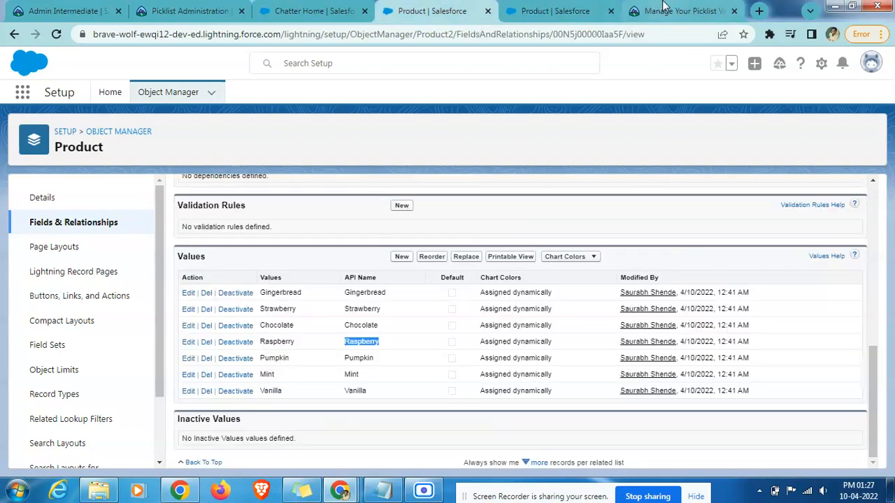
left_click(664, 9)
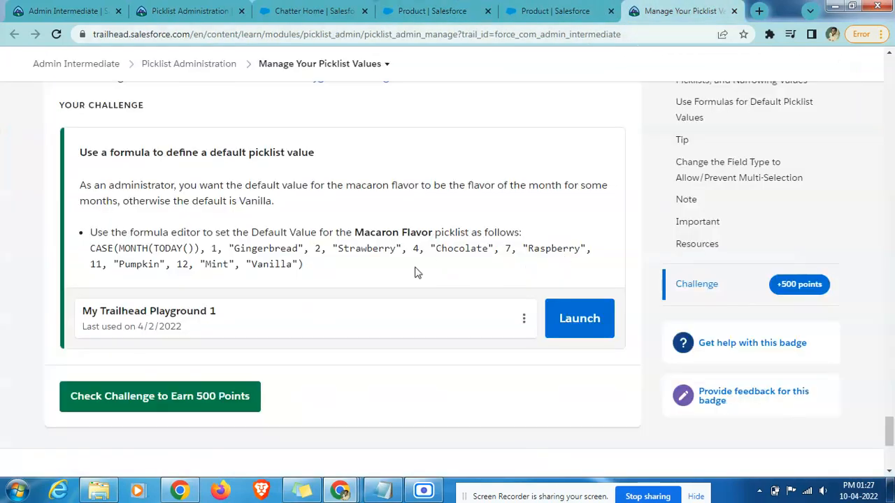
left_click(428, 9)
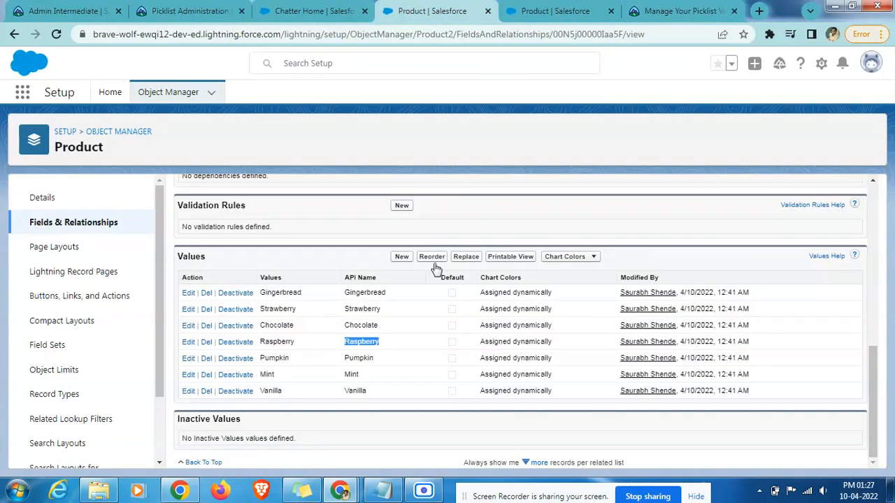
double_click(358, 358)
left_click(552, 10)
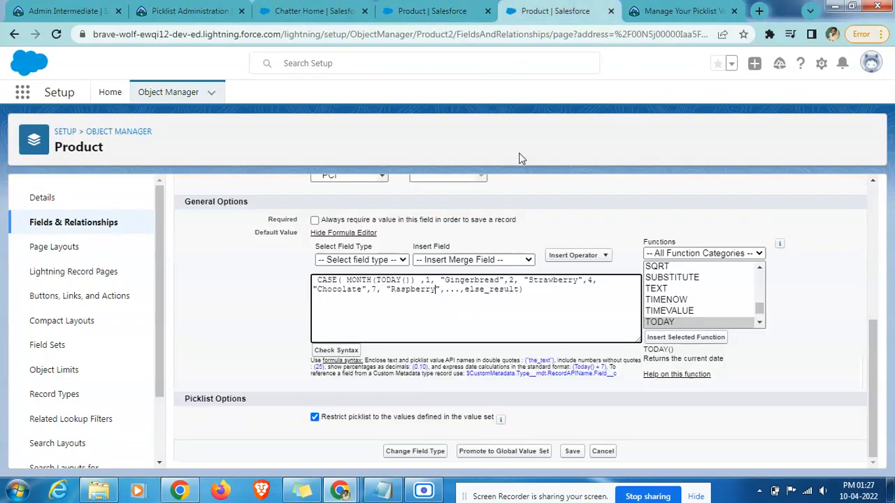
left_click(446, 289)
type("11")
type(",\"Pumpkin")
type("\"\"")
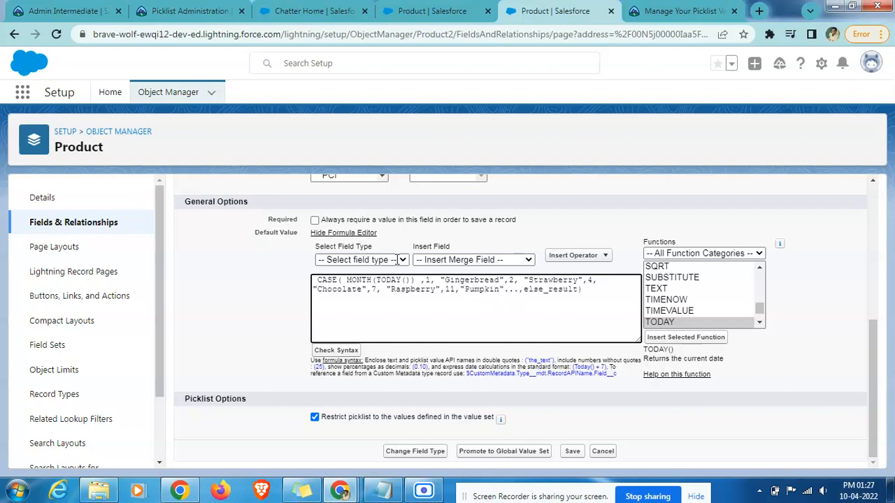
Step: Copy the API name Mint and add the month 12 with "Mint" in double quotes after "Pumpkin" in the formula
left_click(432, 11)
double_click(350, 374)
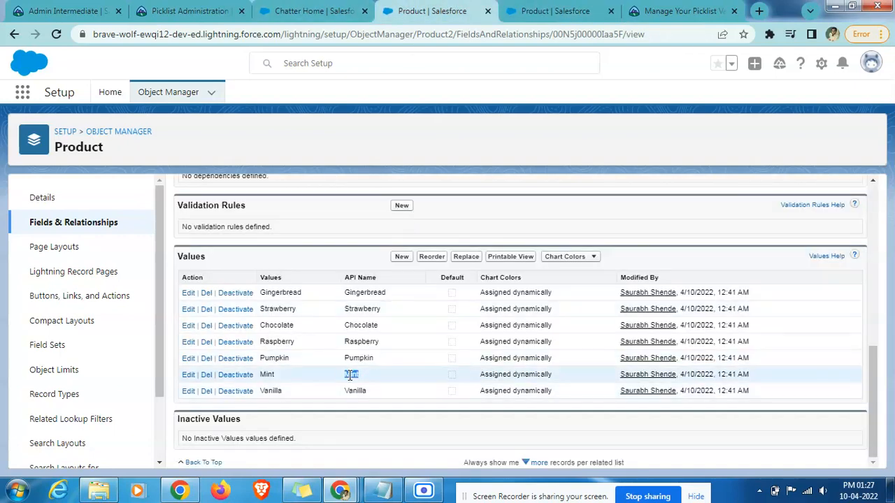
left_click(594, 9)
left_click(633, 9)
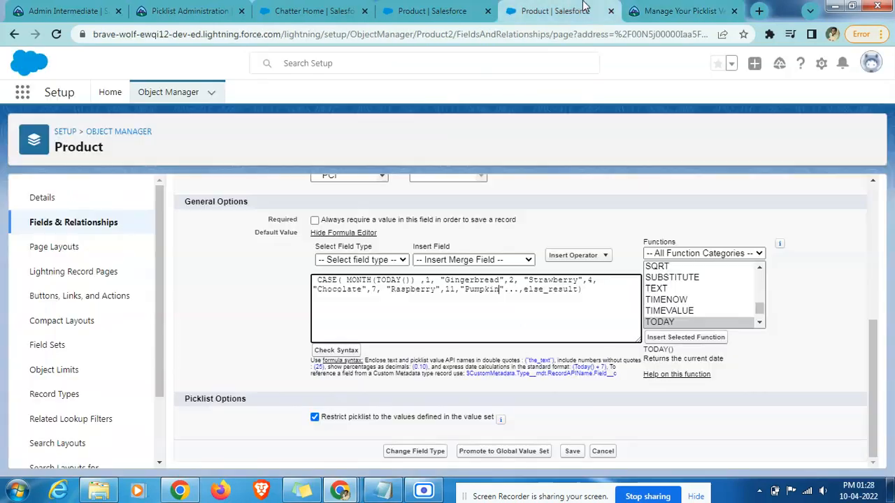
left_click(585, 9)
type(",")
type("12")
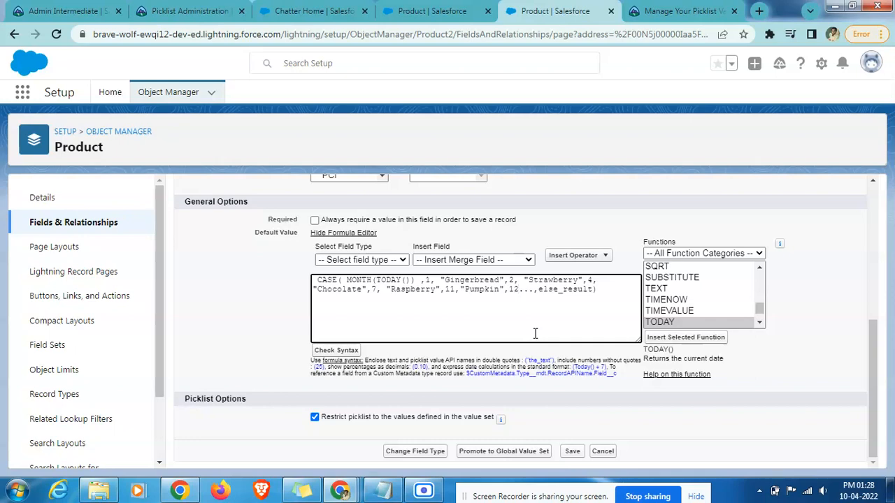
type(",")
type("\"\"")
type("Mint")
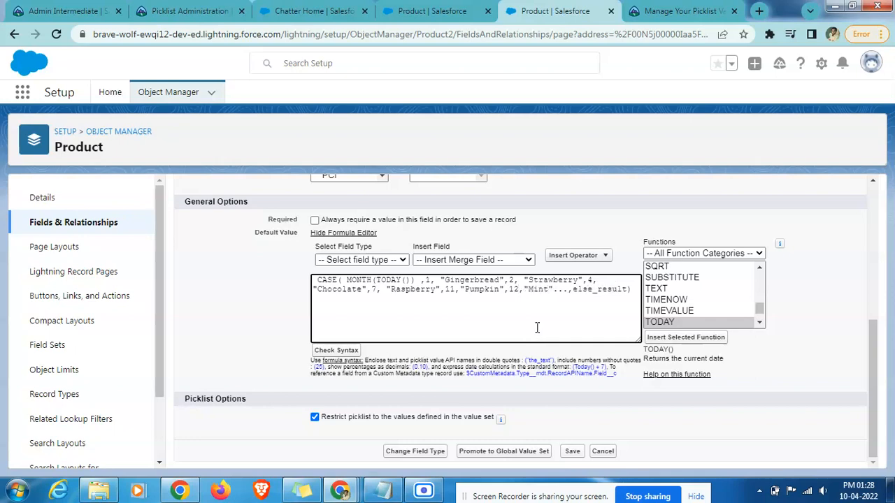
Step: Copy the API name Vanilla and paste it after a comma behind "Mint" in the formula
key("ctrl+shift+Tab")
left_click(364, 388)
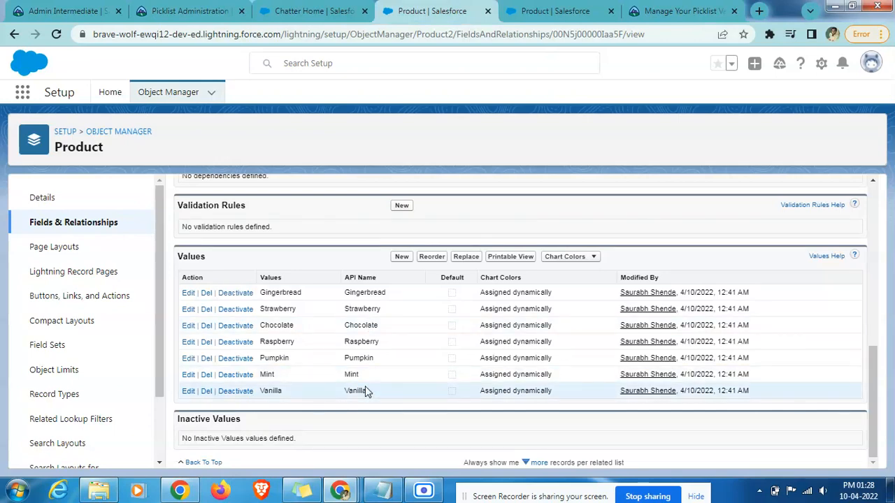
double_click(357, 390)
key("ctrl+c")
key("ctrl+Tab")
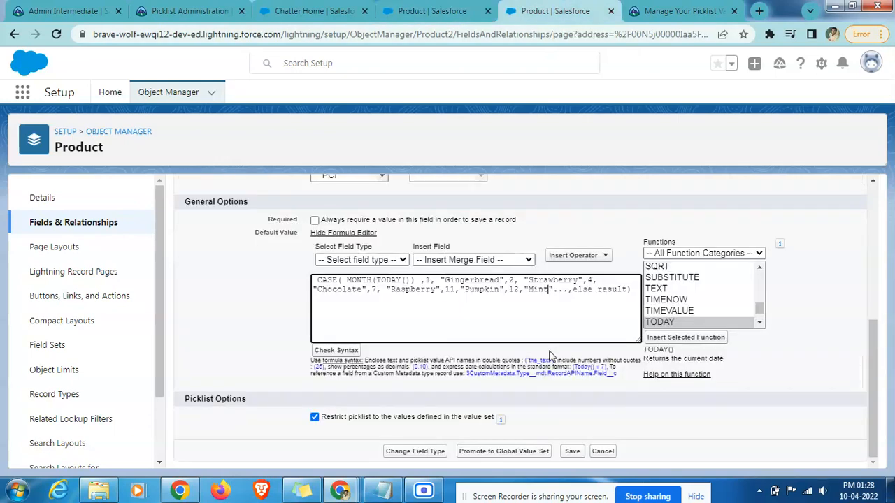
type(",")
key("ctrl+v")
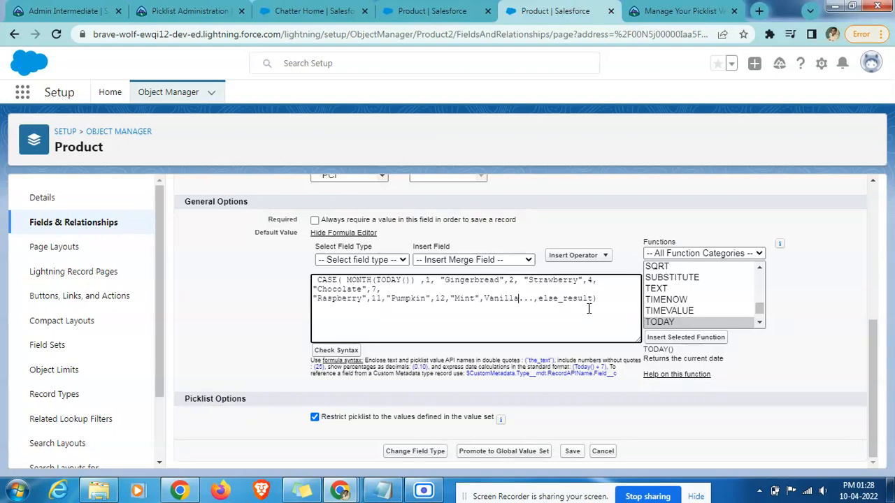
Step: Delete the leftover ...,else_result placeholder text after Vanilla and check the formula's syntax
key("Delete")
key("Delete")
key("Delete")
key("Delete")
key("Delete")
key("Delete")
key("Delete")
key("Delete")
key("Delete")
key("Delete")
key("Delete")
key("Delete")
key("Delete")
key("Delete")
key("Delete")
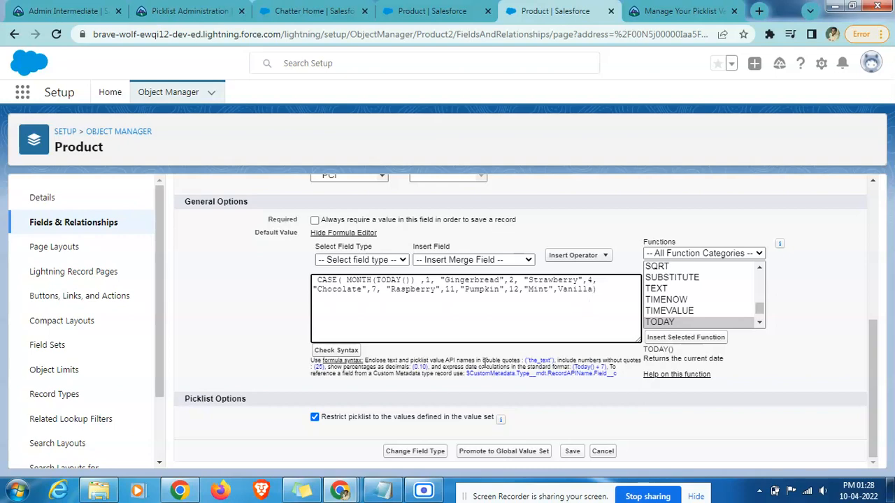
left_click(334, 351)
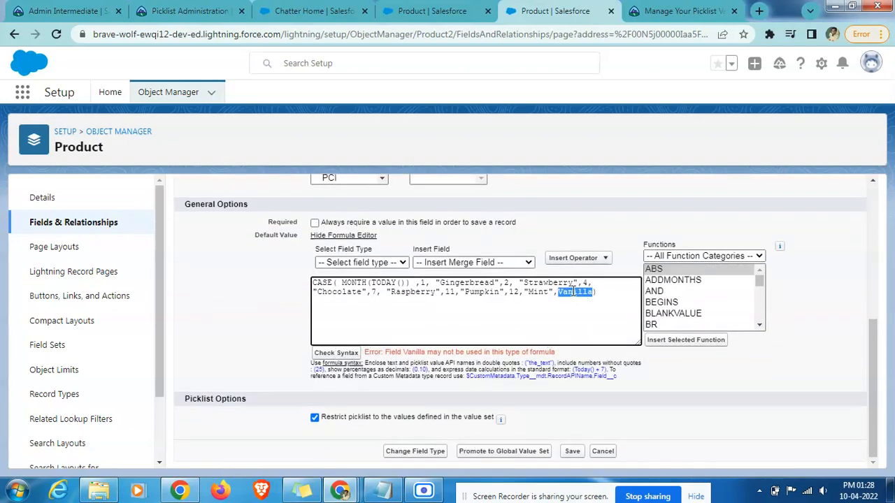
Step: Put Vanilla in double quotes at the end of the formula and check the syntax again
key("Left")
type("\"")
key("Right")
type("\"")
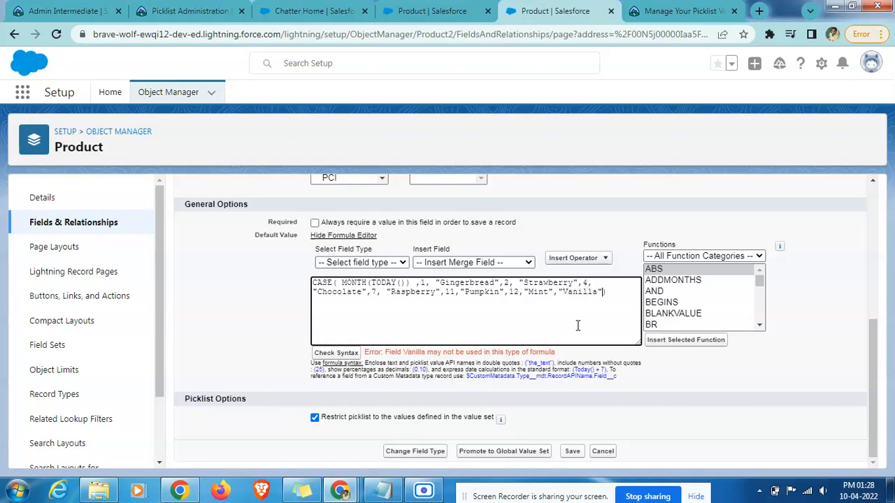
left_click(336, 353)
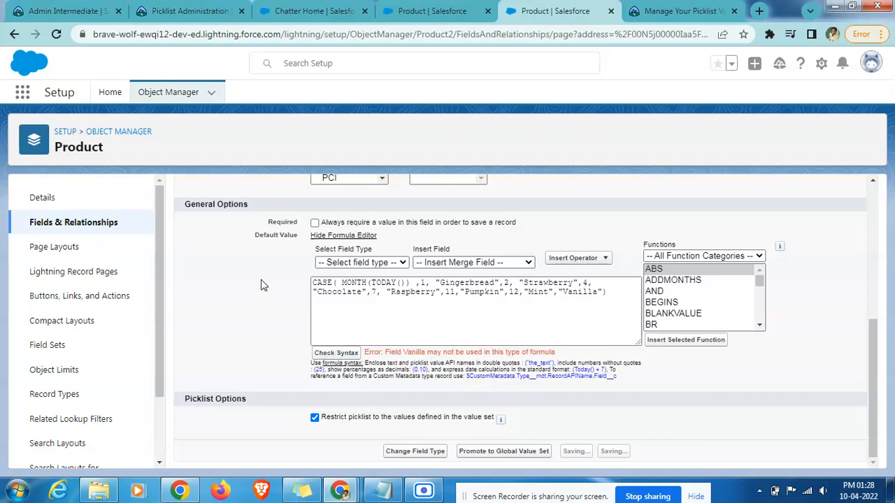
Step: Insert a space before "Vanilla" in the formula and rerun the syntax check
scroll(263, 284, "up", 2)
scroll(262, 284, "up", 2)
scroll(263, 282, "down", 4)
left_click(636, 288)
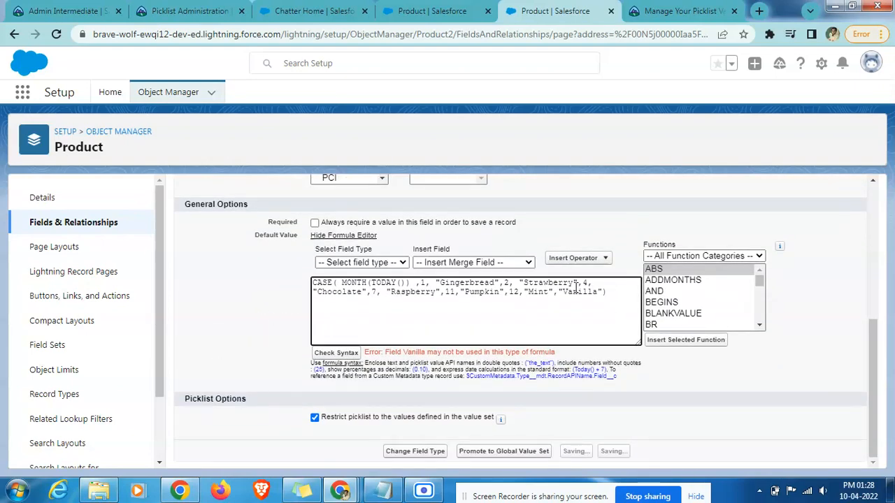
left_click(336, 354)
left_click(337, 354)
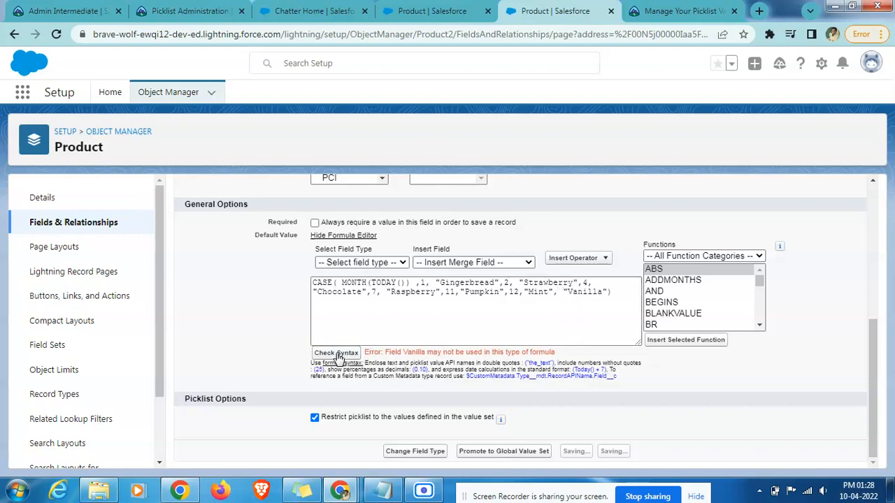
left_click(338, 357)
left_click(338, 357)
scroll(535, 332, "up", 5)
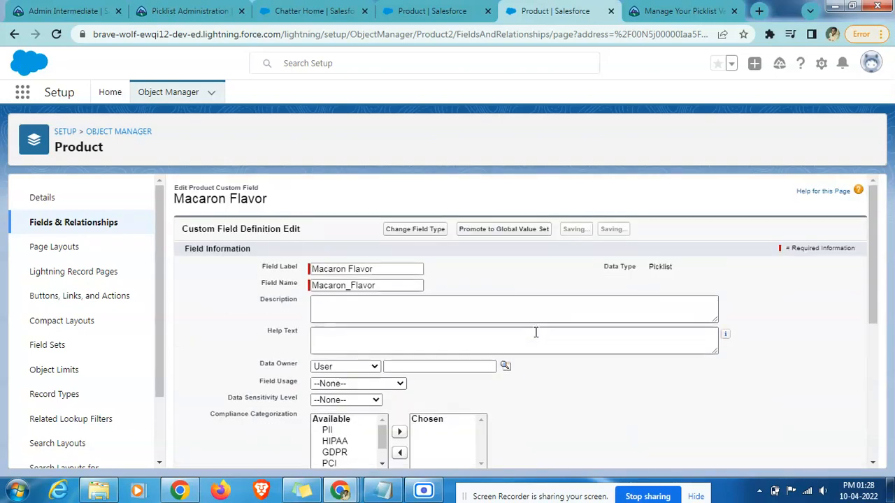
scroll(535, 332, "down", 5)
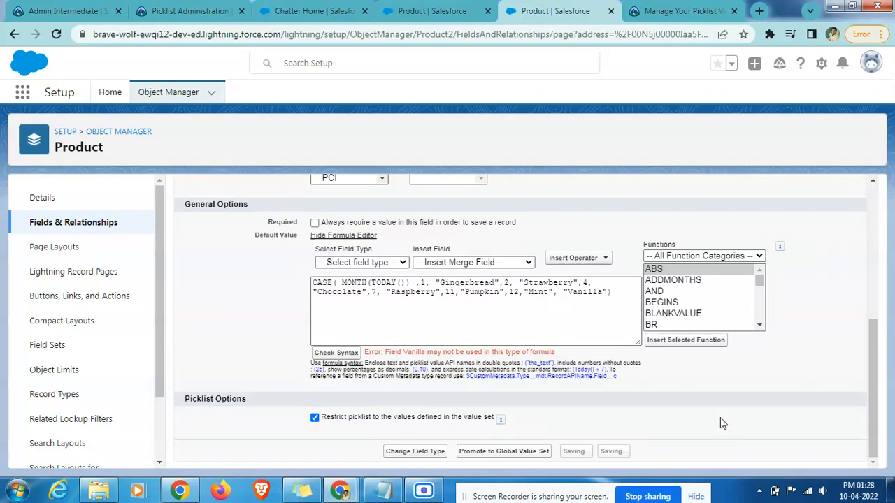
scroll(502, 337, "up", 1)
scroll(502, 337, "up", 5)
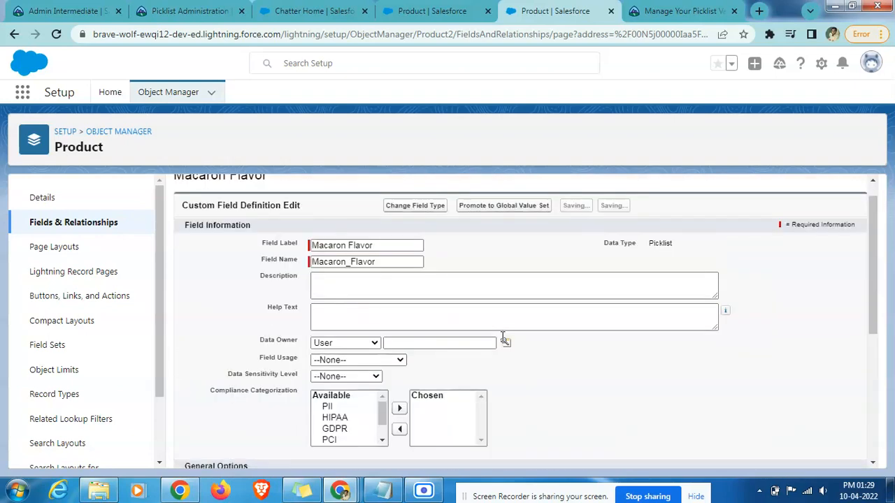
scroll(502, 337, "down", 6)
Step: Copy the complete CASE formula and clear it from the default value's formula editor
triple_click(494, 293)
key("ctrl+c")
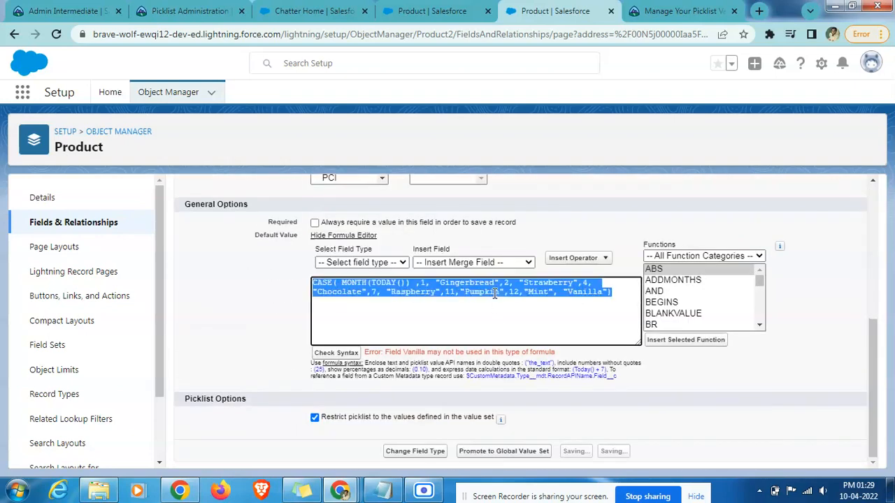
key("BackSpace")
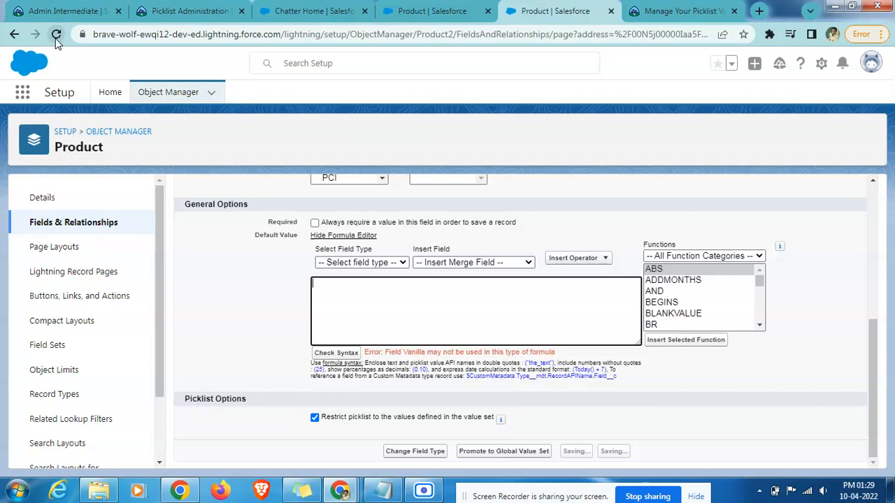
scroll(495, 323, "up", 5)
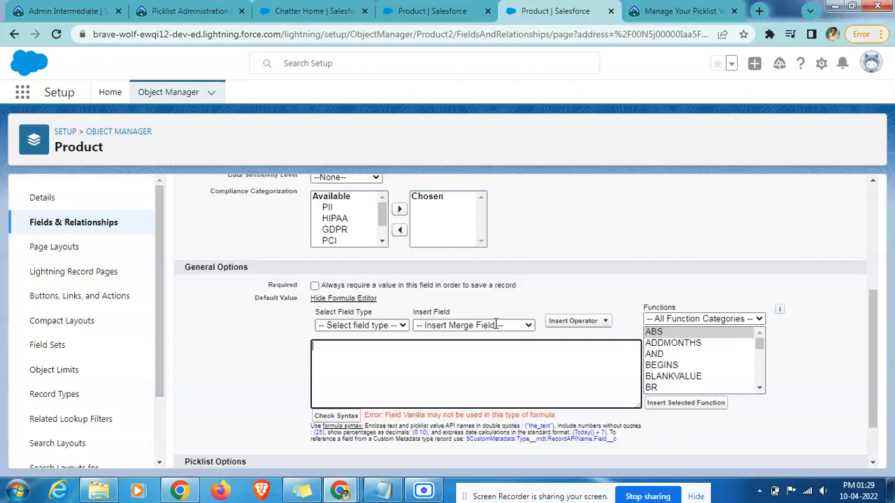
scroll(495, 324, "down", 4)
scroll(496, 324, "down", 1)
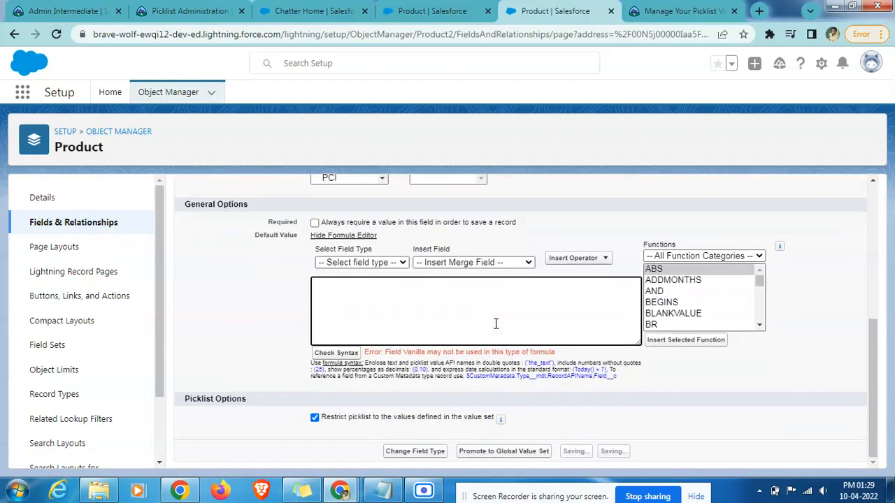
left_click(440, 9)
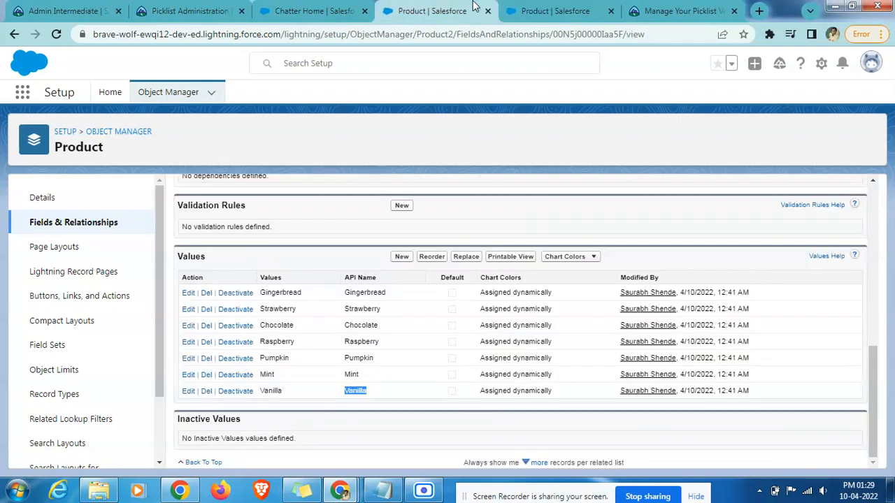
left_click(542, 8)
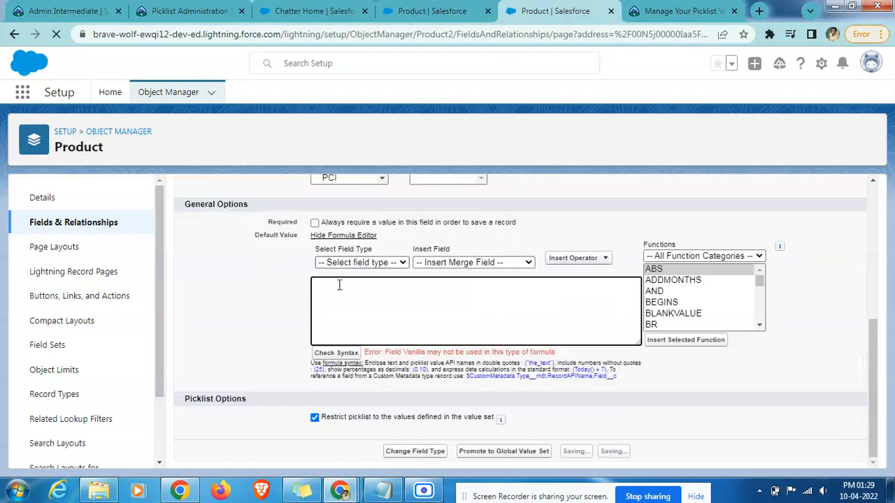
left_click(440, 8)
scroll(311, 289, "up", 10)
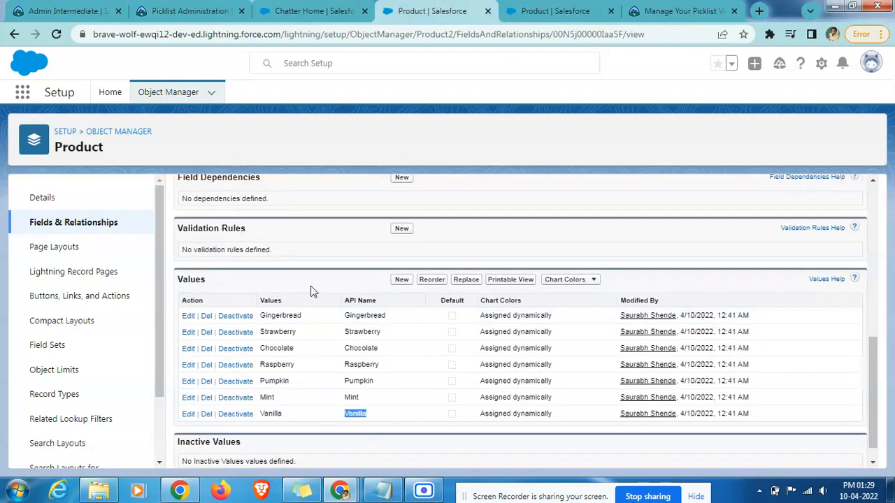
Step: Open the Product object's Fields & Relationships page in a separate browser tab
middle_click(66, 222)
left_click(591, 10)
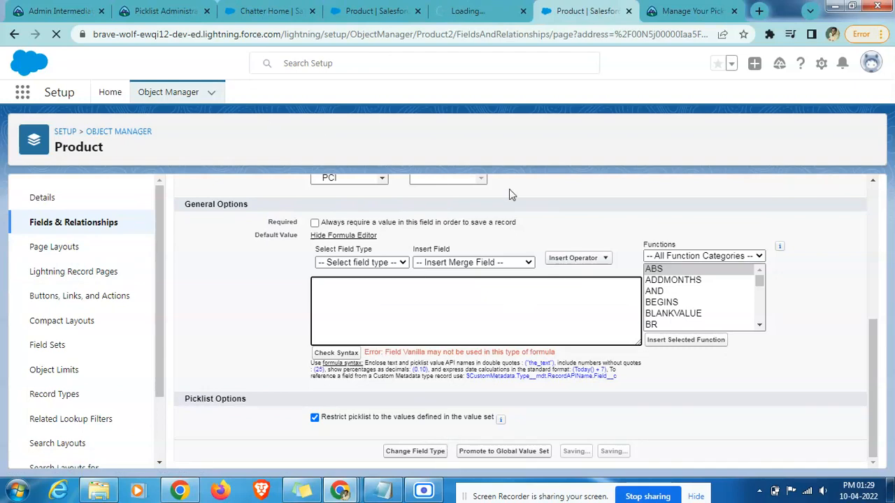
left_click(481, 8)
left_click(563, 9)
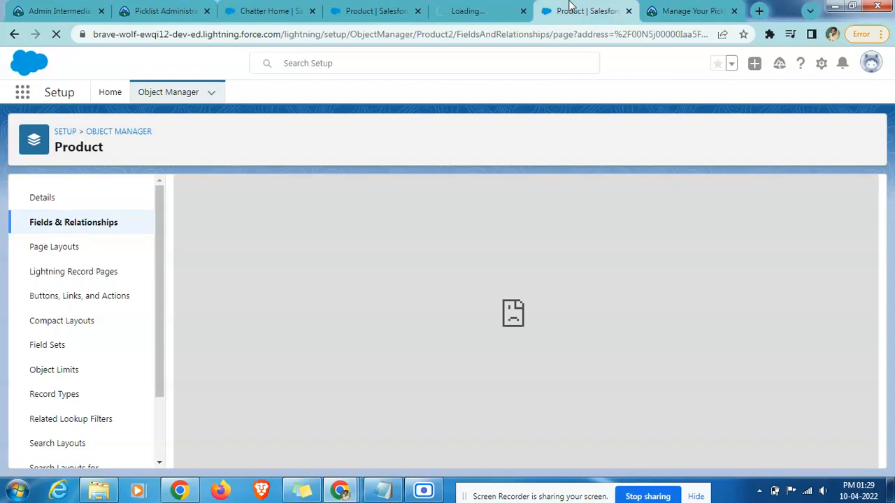
left_click(485, 7)
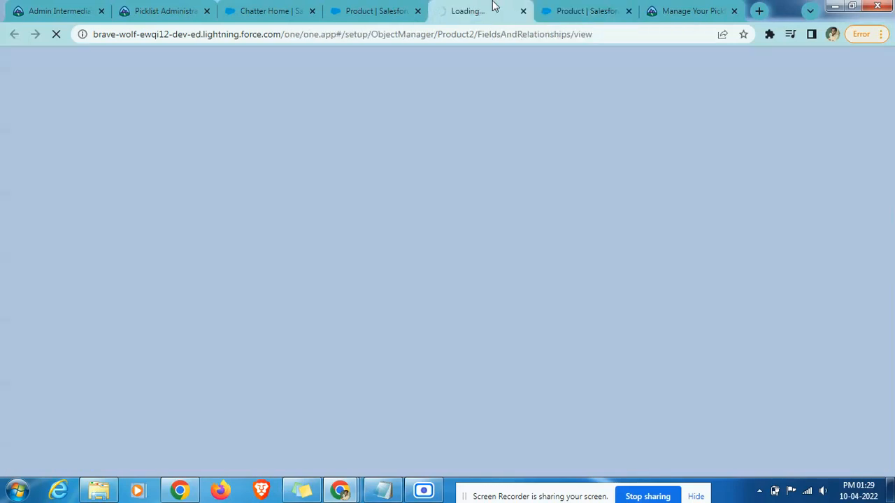
left_click(575, 7)
left_click(472, 7)
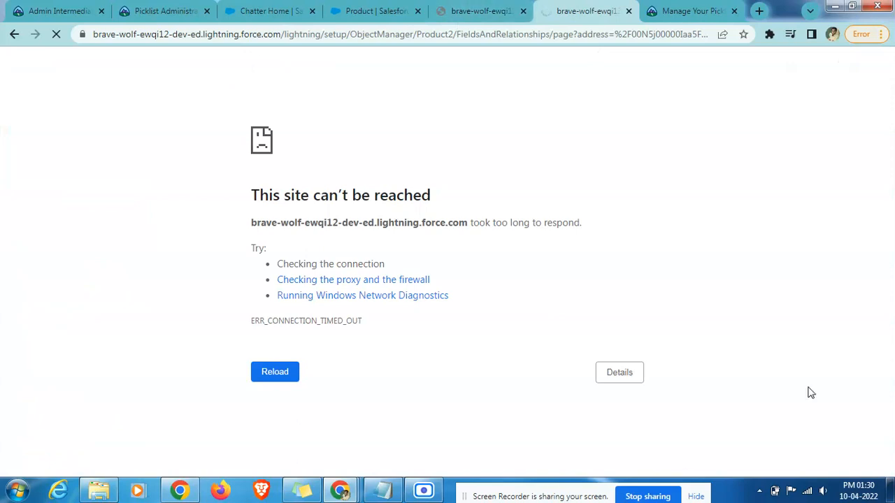
Step: Switch the computer's wireless connection to the POCO M2 Pro network
left_click(807, 490)
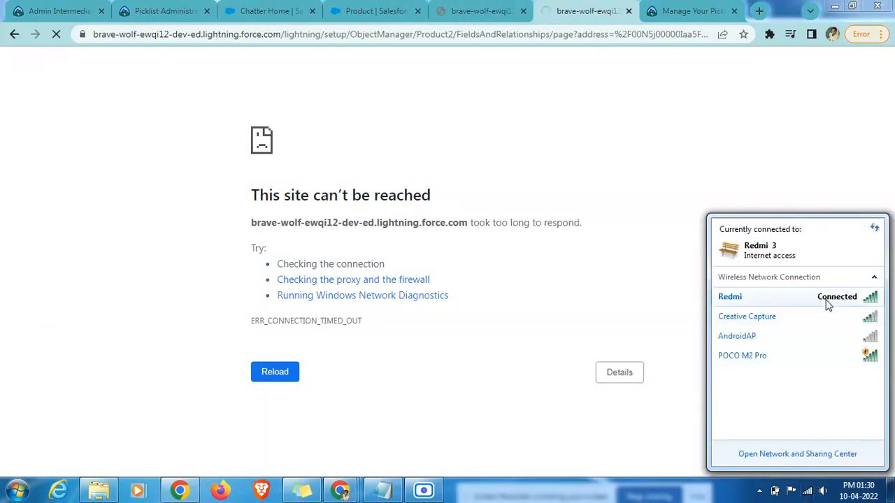
mouse_move(816, 344)
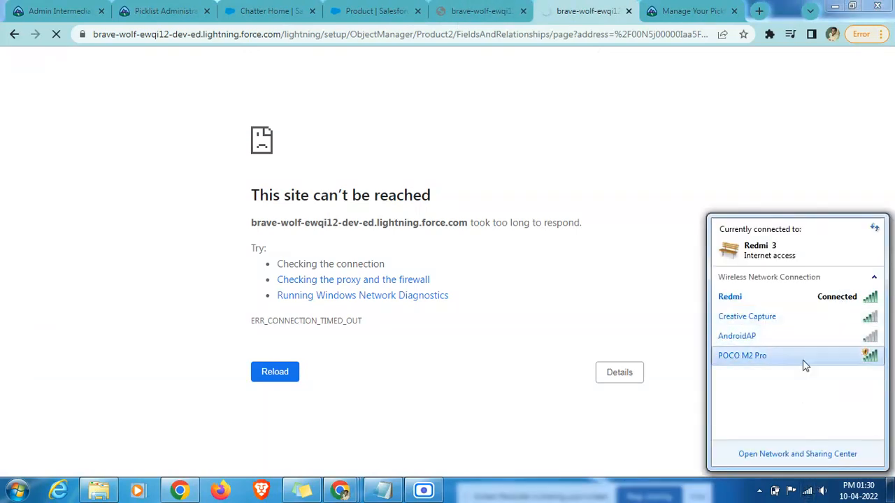
left_click(803, 359)
left_click(852, 403)
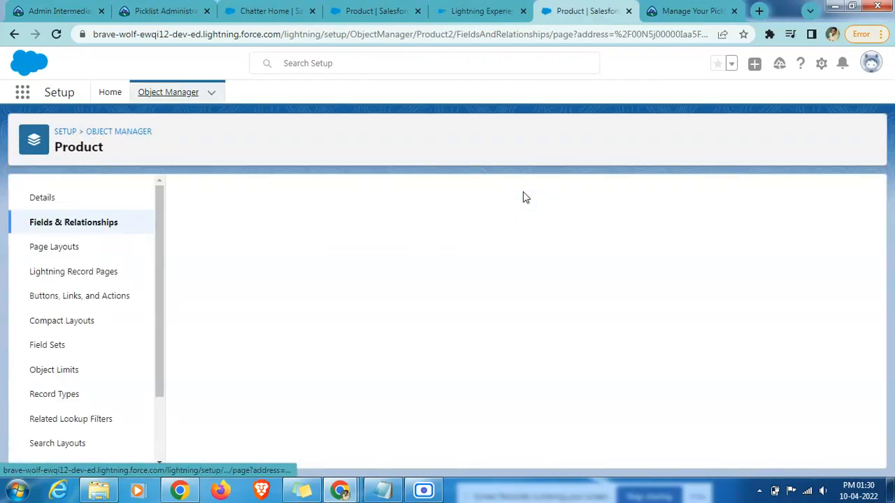
Step: Paste the copied CASE(MONTH(TODAY())) formula, ending in "Vanilla", as the default value of the Macaron Flavor picklist
scroll(436, 295, "down", 3)
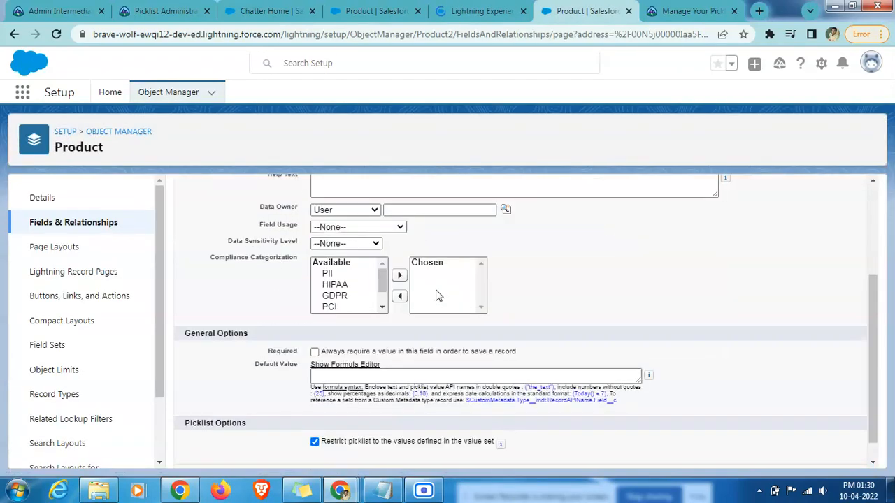
scroll(440, 349, "down", 5)
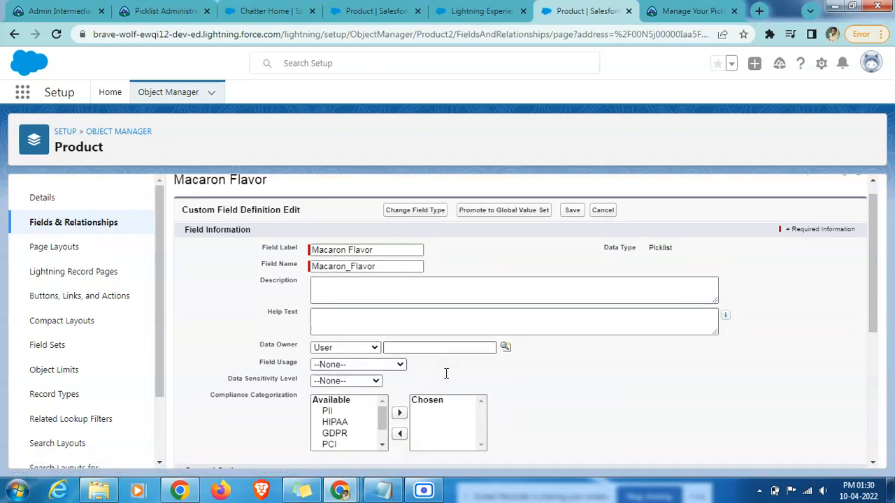
left_click(439, 315)
key("ctrl+v")
left_click(701, 387)
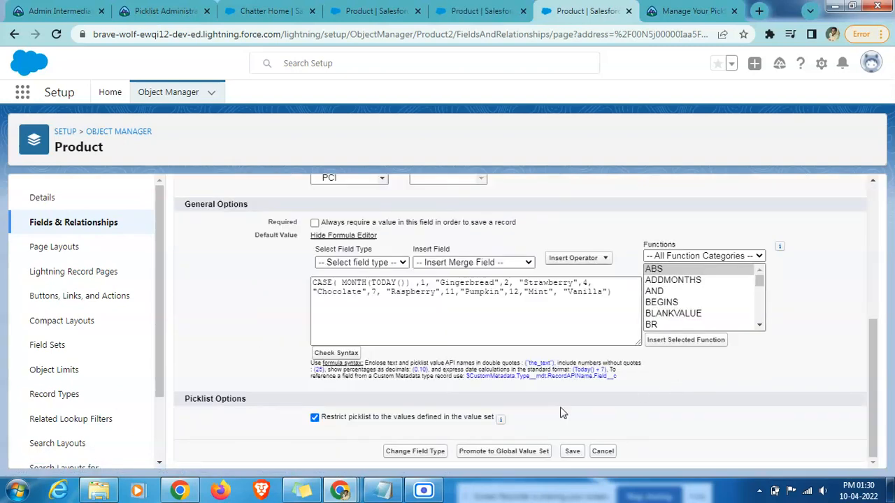
Step: Check the default value formula's syntax and save the Macaron Flavor field
left_click(343, 352)
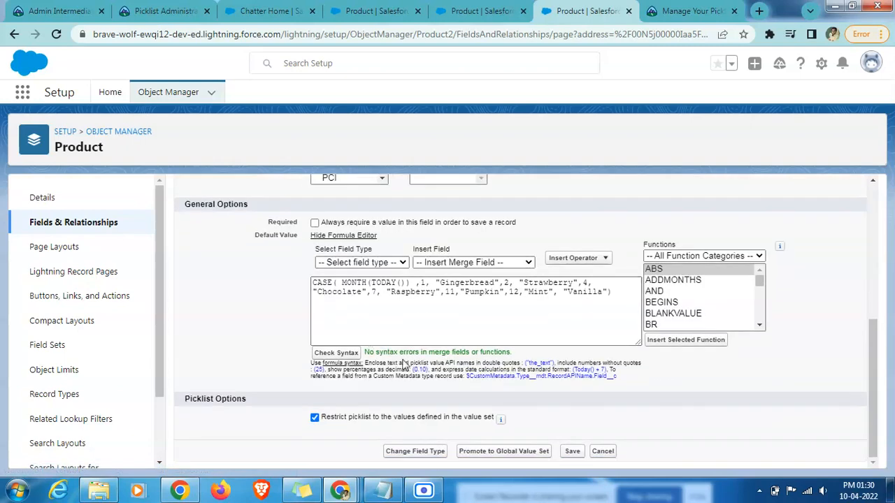
triple_click(452, 353)
left_click(723, 427)
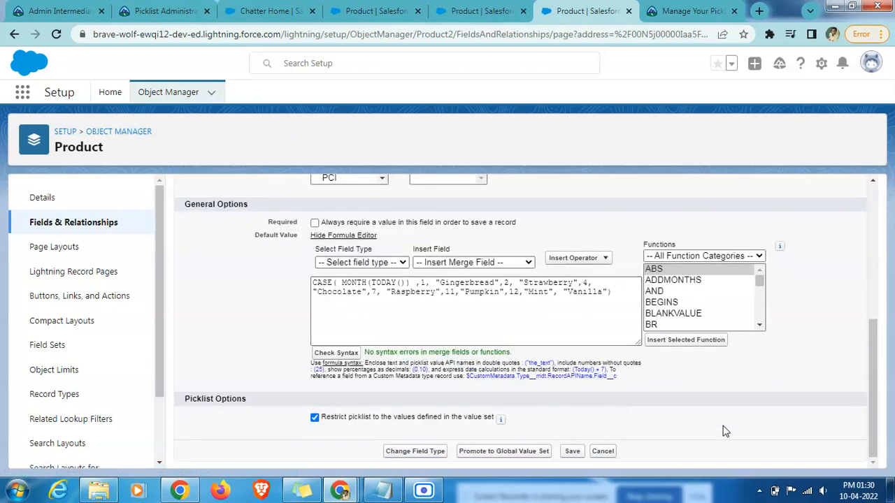
left_click(573, 451)
Step: Close the extra Product setup tab and submit the Manage Your Picklist Values challenge on Trailhead for checking
left_click(668, 5)
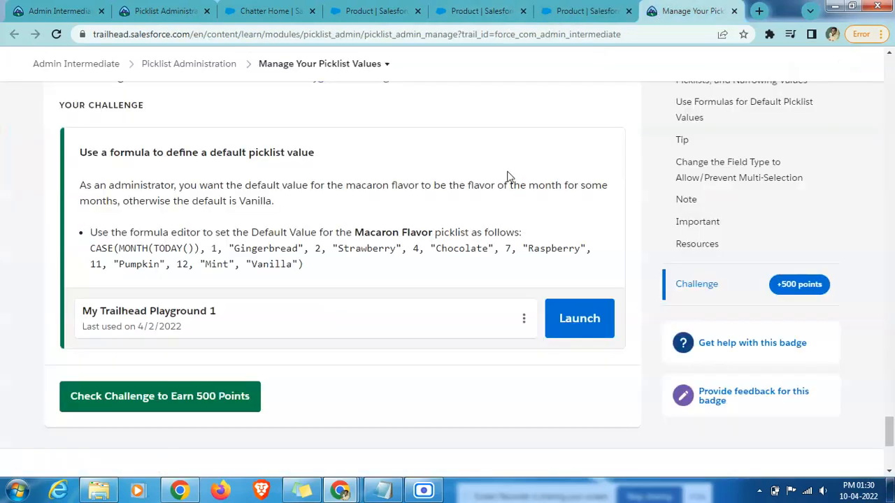
scroll(420, 224, "down", 1)
left_click(632, 7)
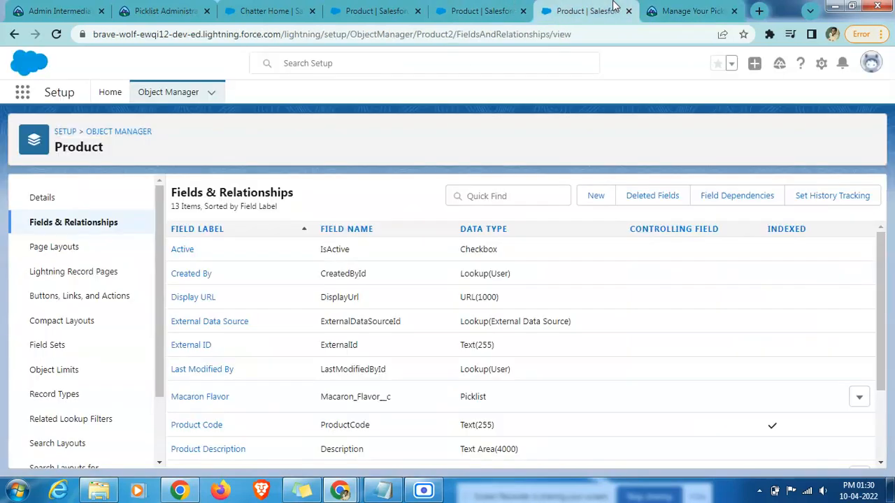
scroll(555, 297, "down", 1)
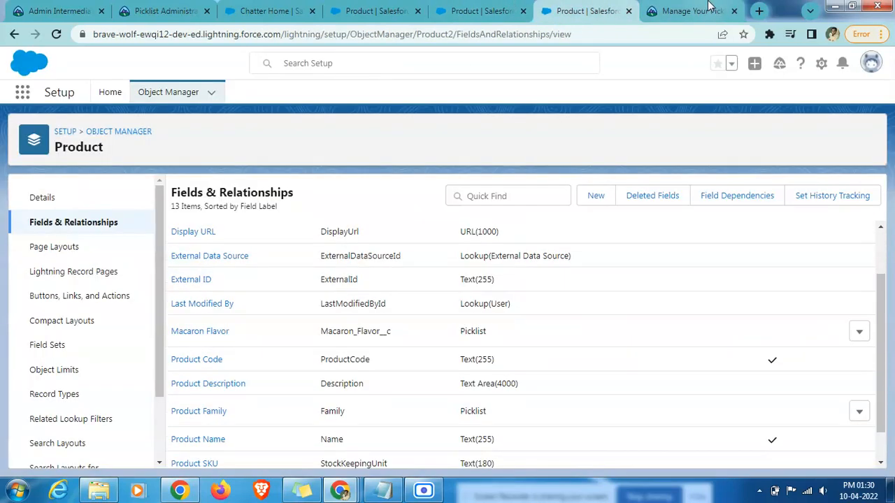
left_click(523, 10)
scroll(590, 307, "down", 1)
scroll(590, 307, "up", 3)
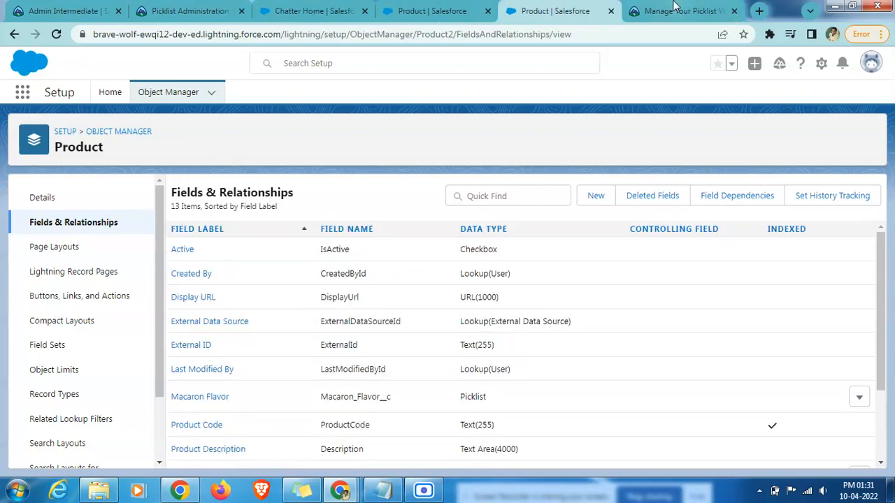
left_click(674, 11)
left_click(162, 329)
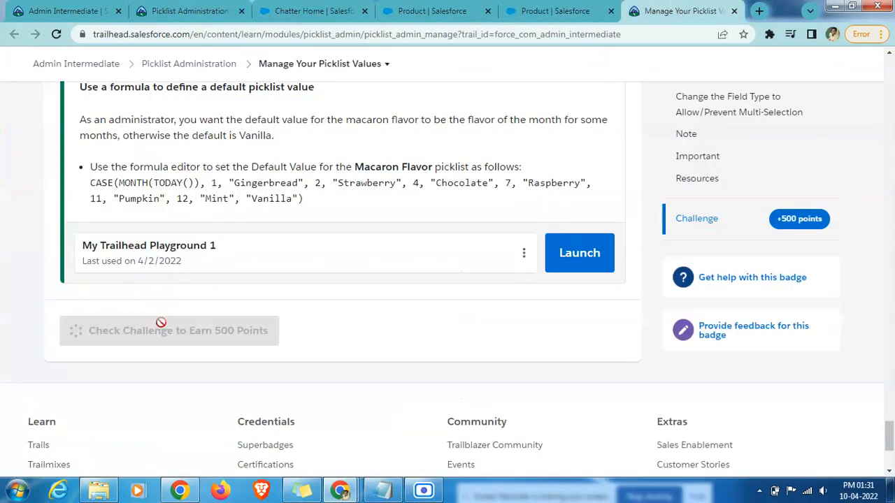